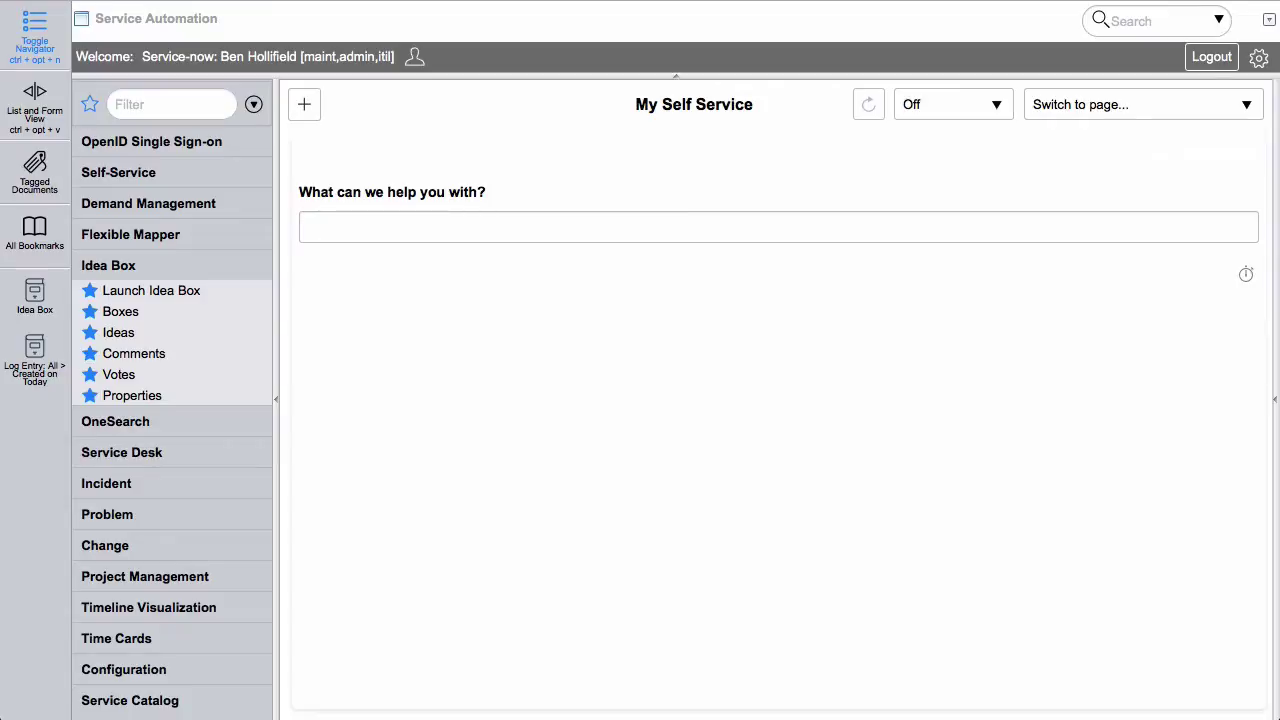
Launch the Idea Box and switch to the Fred Luddy AMA box, filtering the box list by 'fred'
{"action": "left_click", "coordinate": [164, 299]}
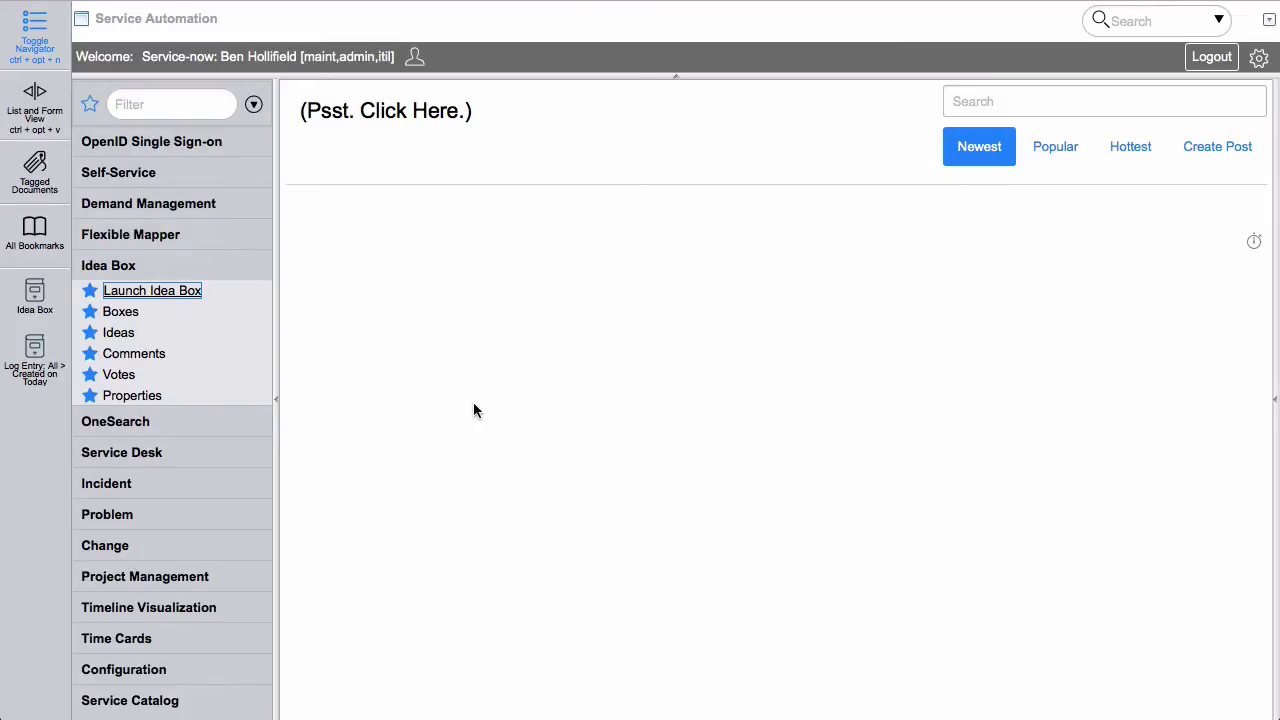
{"action": "left_click", "coordinate": [372, 121]}
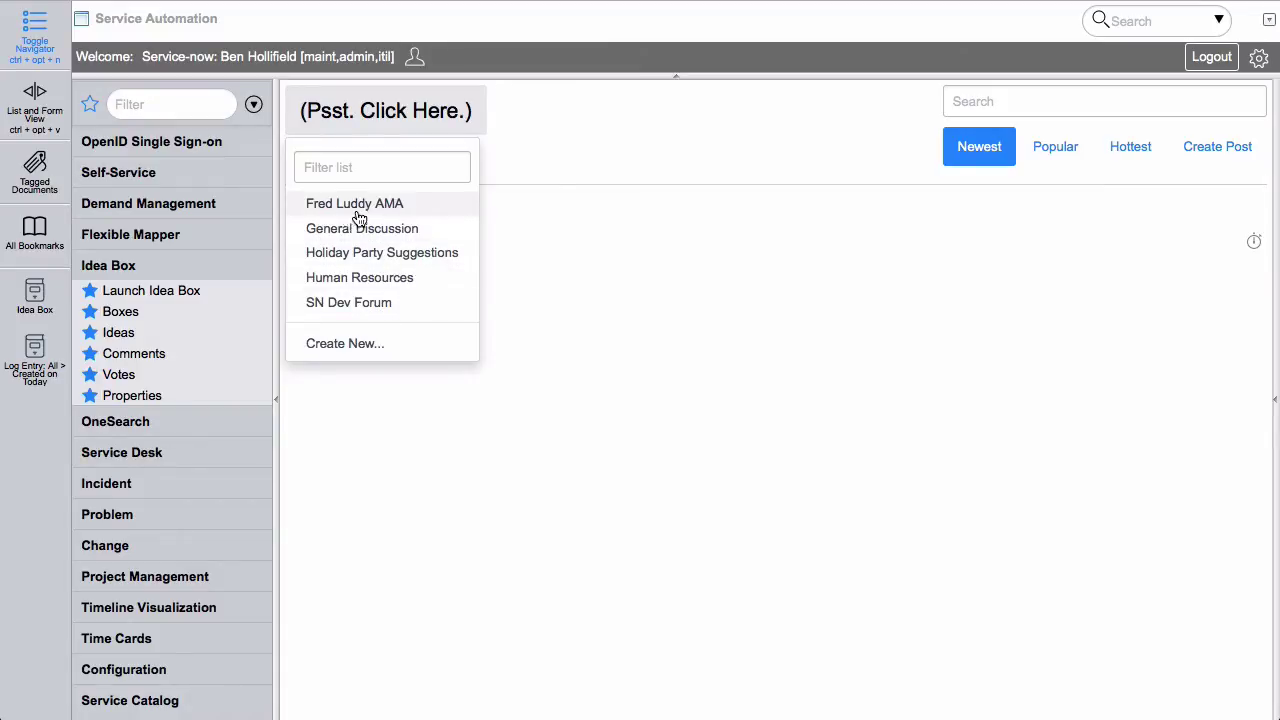
{"action": "left_click", "coordinate": [390, 172]}
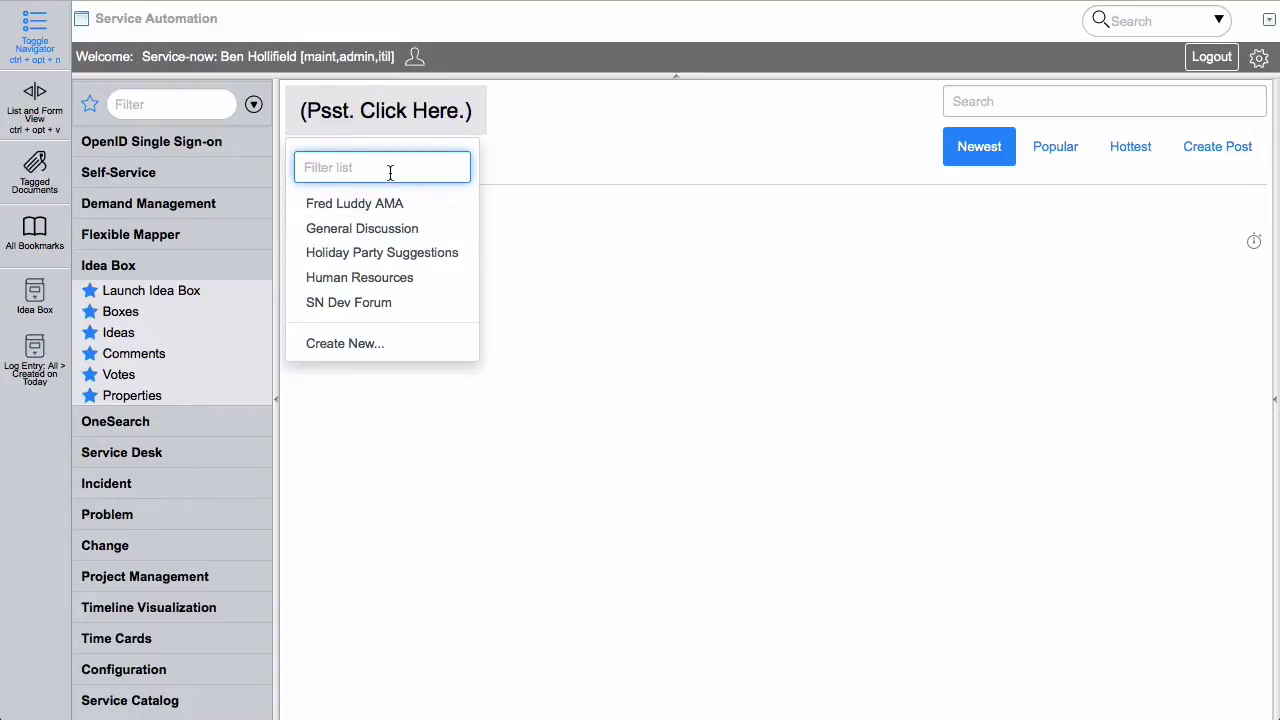
{"action": "type", "text": "fred"}
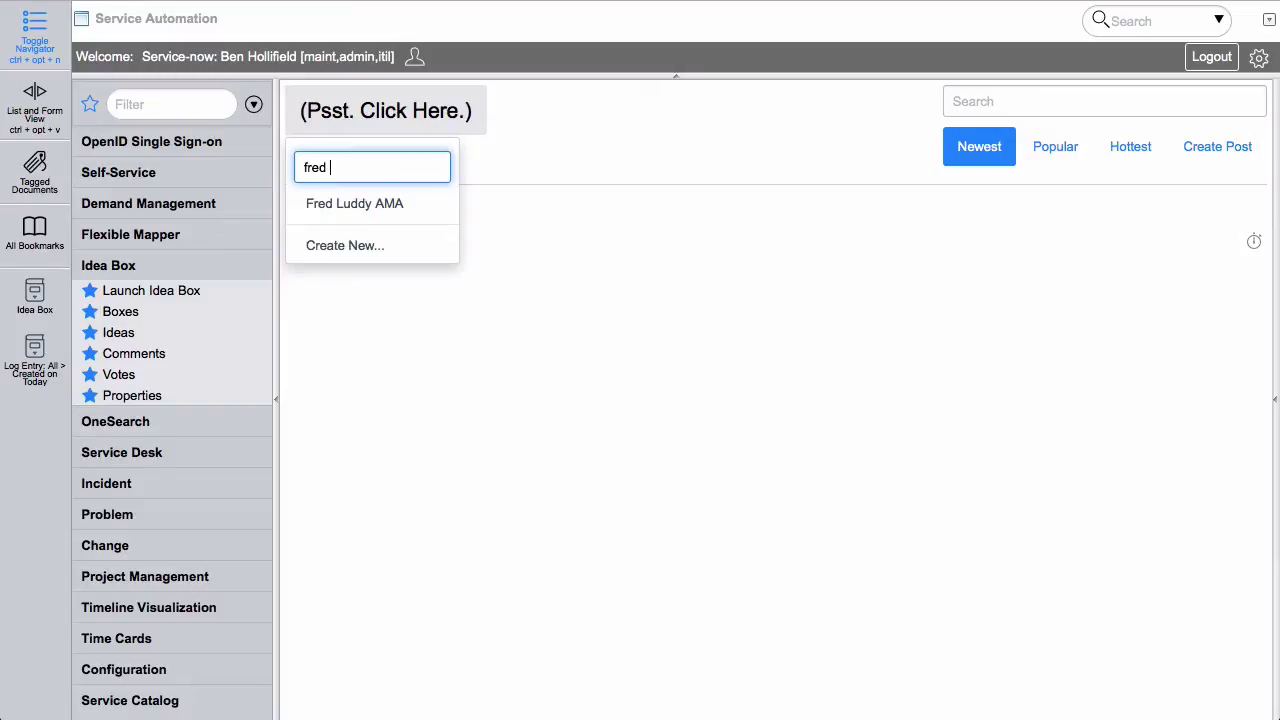
{"action": "key", "text": "BackSpace"}
{"action": "key", "text": "BackSpace"}
{"action": "key", "text": "BackSpace"}
{"action": "key", "text": "BackSpace"}
{"action": "key", "text": "BackSpace"}
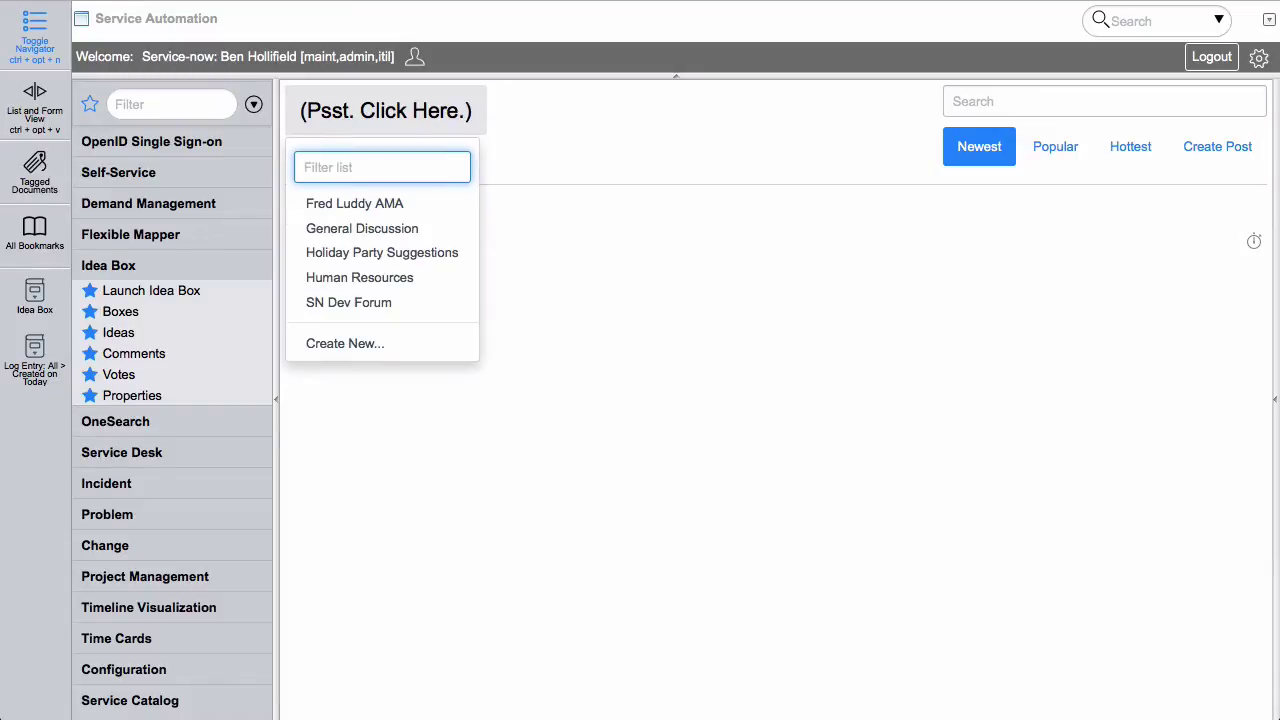
{"action": "left_click", "coordinate": [335, 205]}
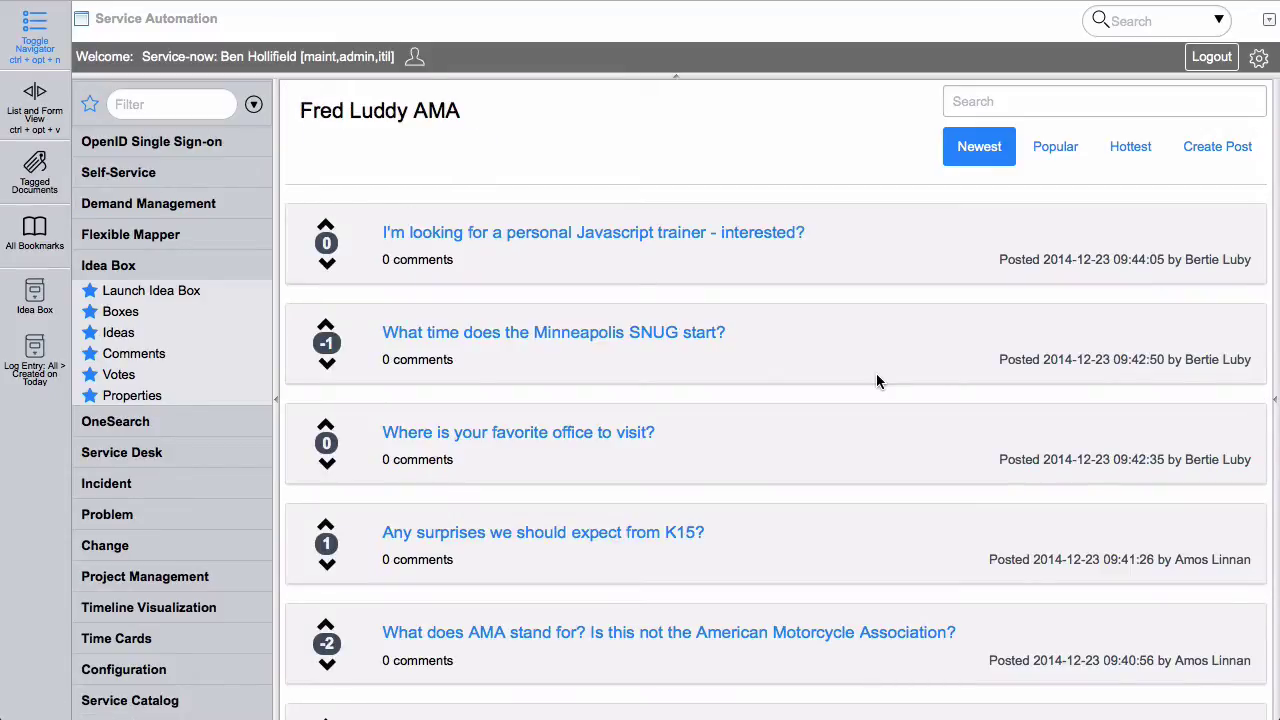
Page through the AMA posts to the next page and back to the first
{"action": "scroll", "coordinate": [877, 380], "scroll_direction": "down", "scroll_amount": 10}
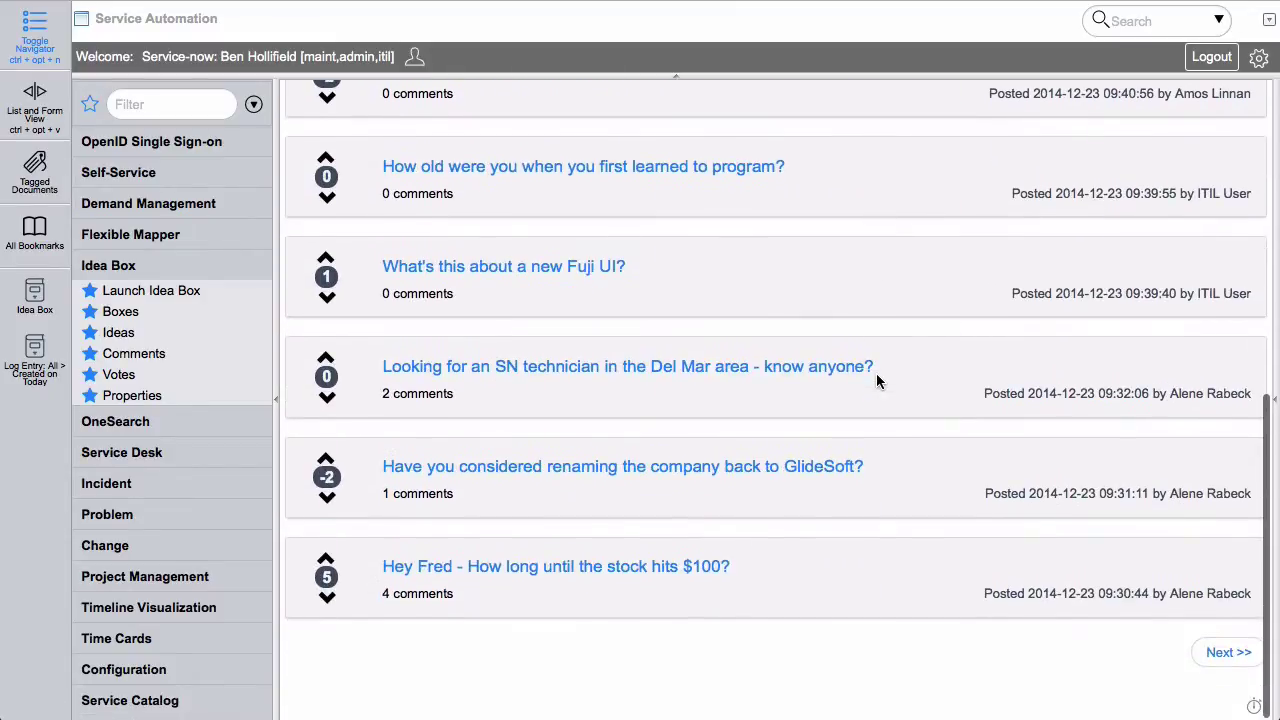
{"action": "scroll", "coordinate": [877, 380], "scroll_direction": "up", "scroll_amount": 10}
{"action": "scroll", "coordinate": [876, 380], "scroll_direction": "down", "scroll_amount": 6}
{"action": "left_click", "coordinate": [1222, 654]}
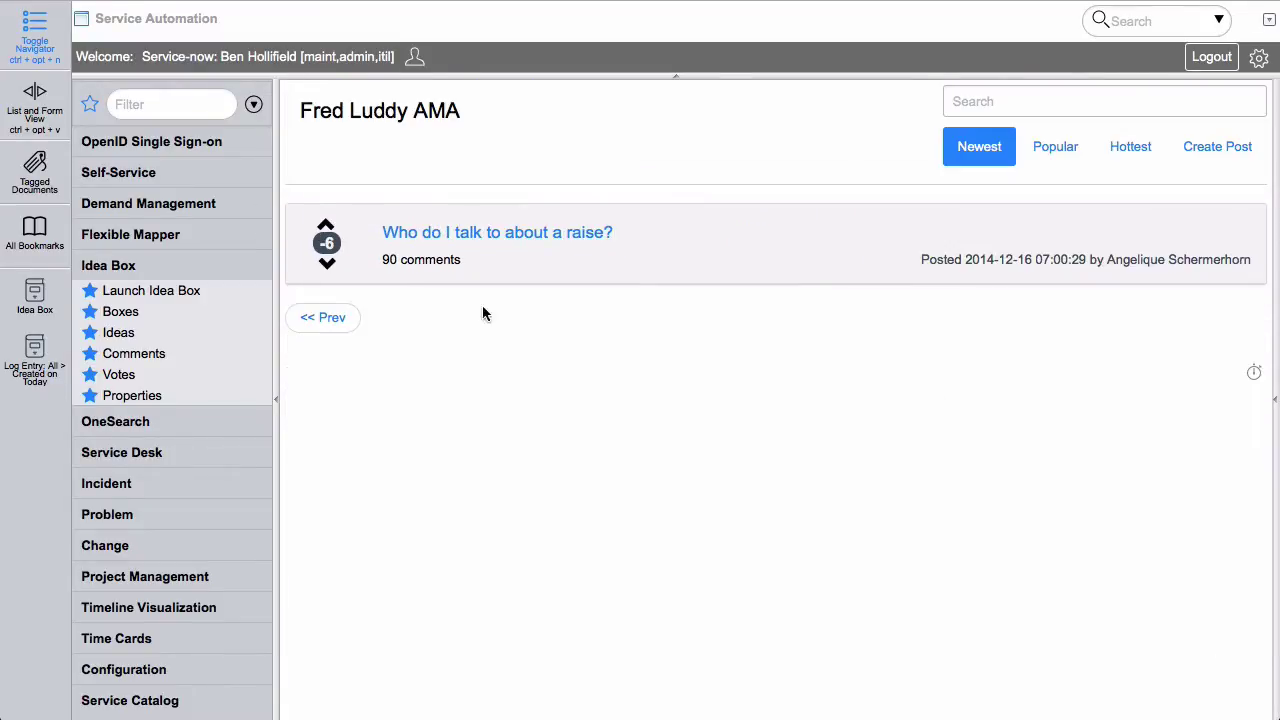
{"action": "left_click", "coordinate": [318, 317]}
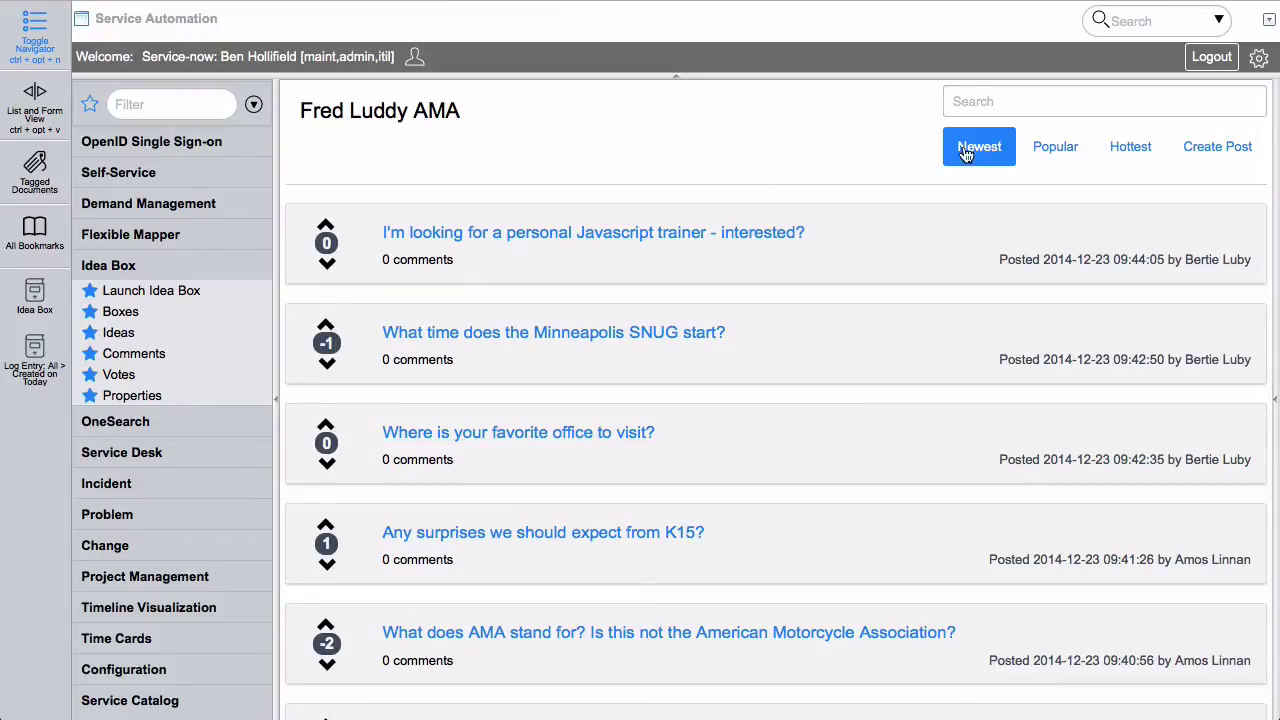
Sort posts by Popular, briefly trying Hottest, and upvote the stock-price post to 6
{"action": "left_click", "coordinate": [1057, 152]}
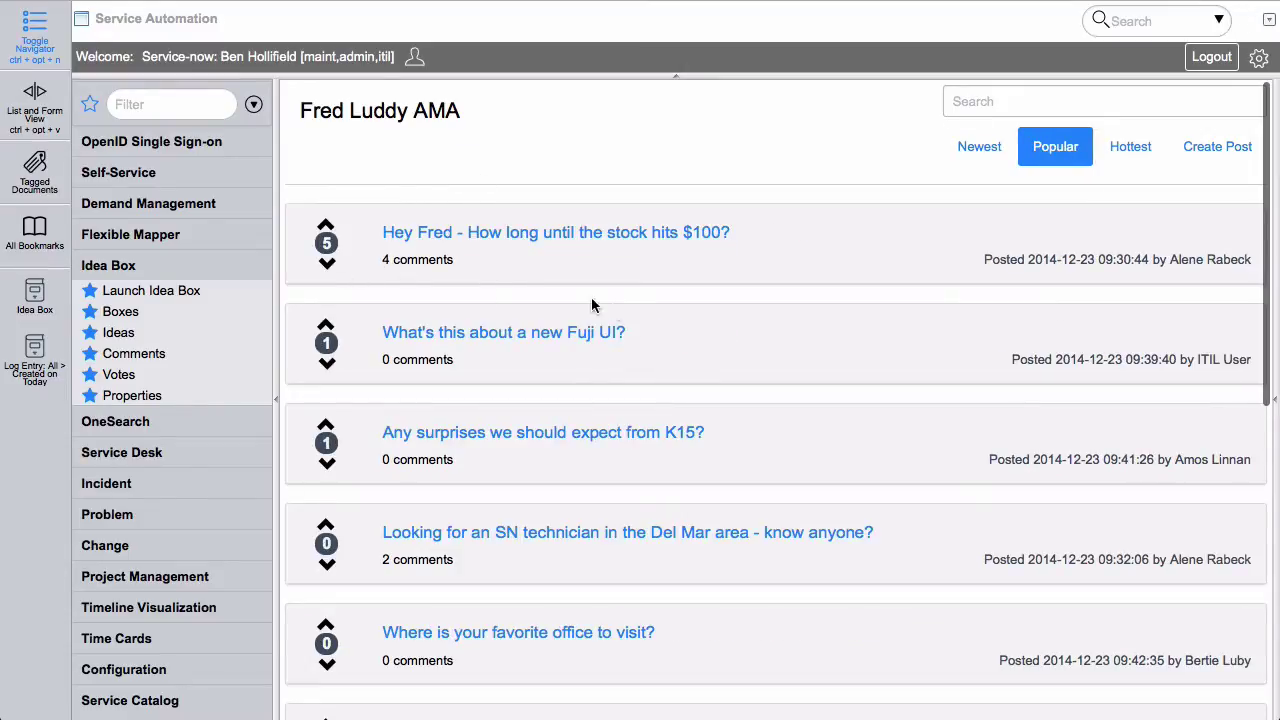
{"action": "left_click", "coordinate": [1116, 159]}
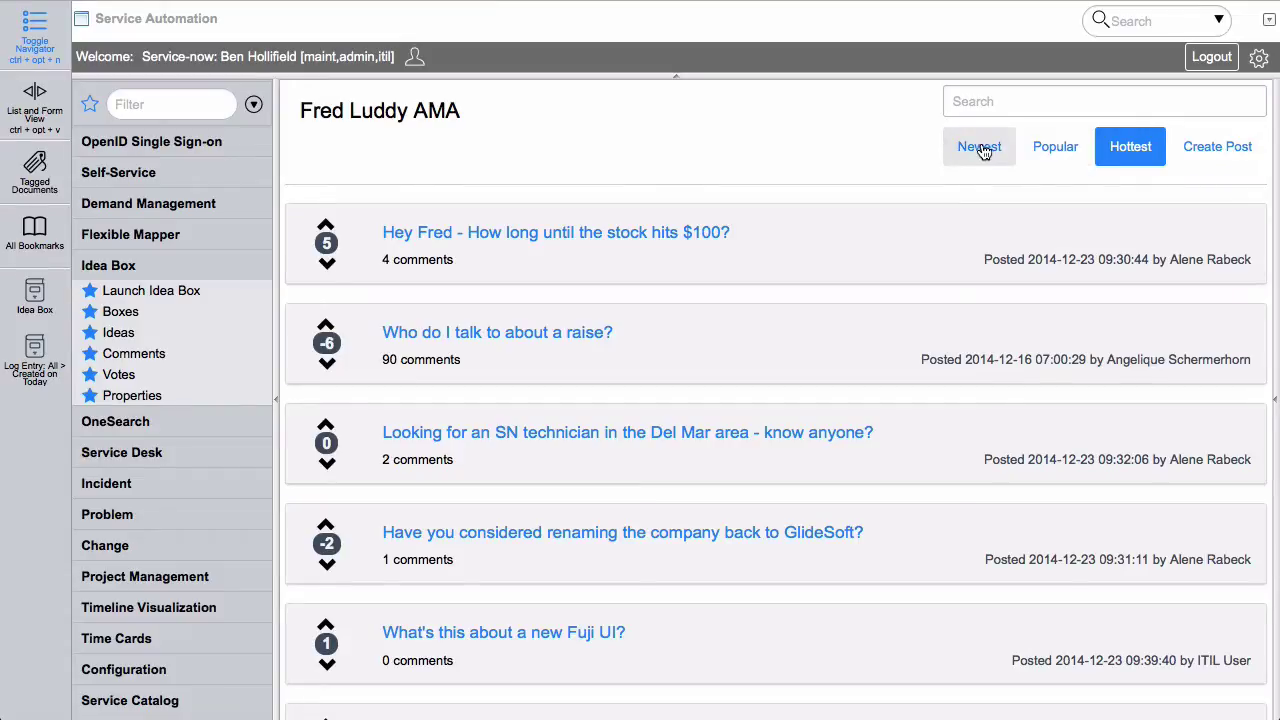
{"action": "left_click", "coordinate": [1041, 150]}
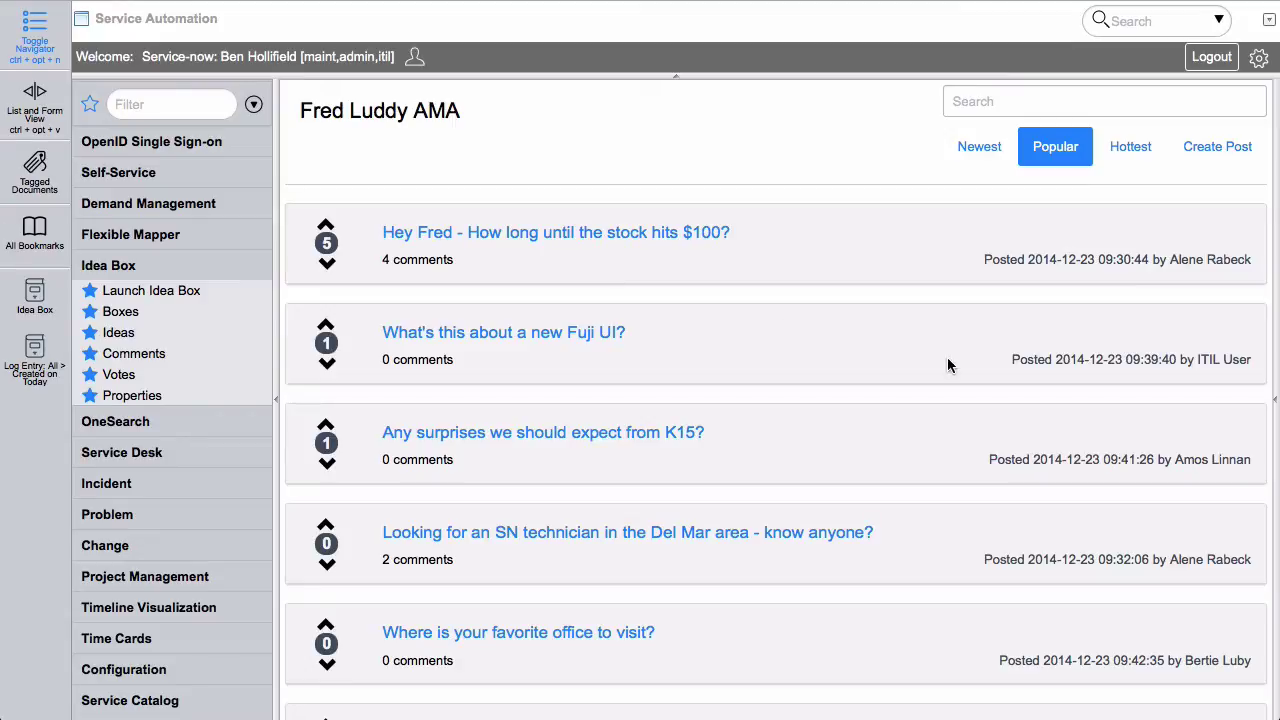
{"action": "left_click", "coordinate": [327, 225]}
Open the stock-price post, sort its comments by Popular, and upvote the Fuji comment to 4
{"action": "left_click", "coordinate": [546, 233]}
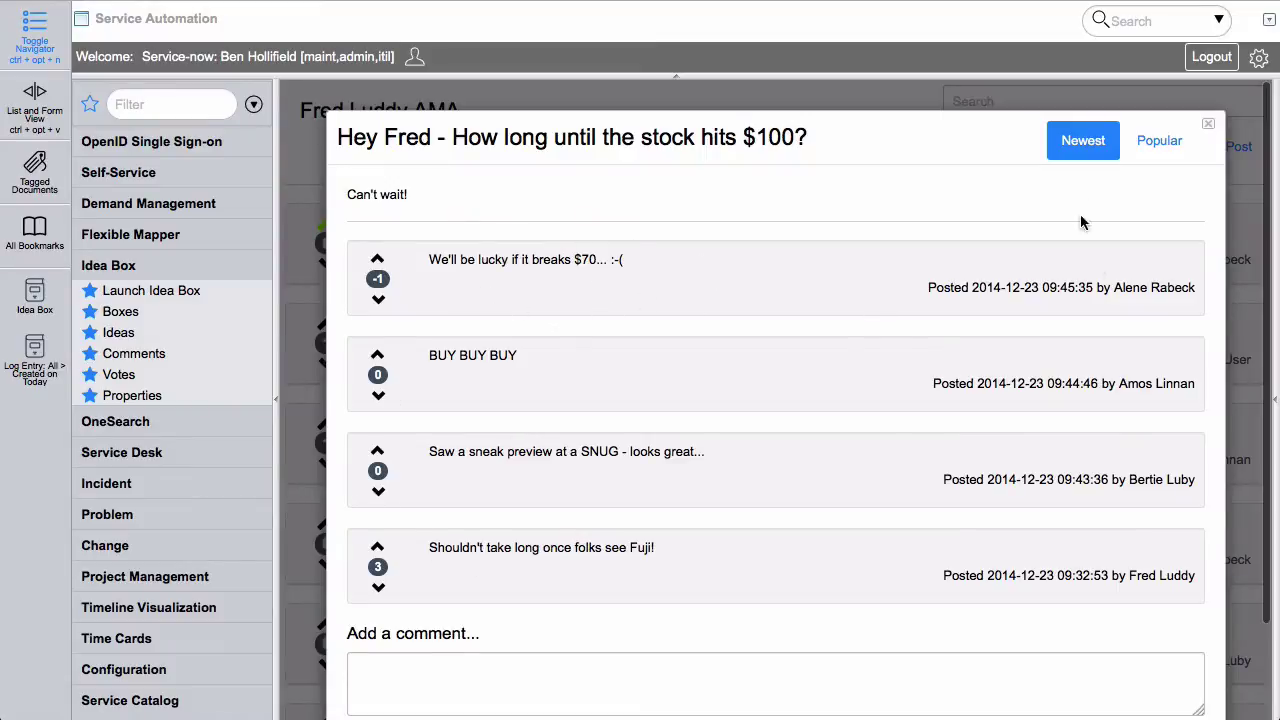
{"action": "left_click", "coordinate": [1152, 151]}
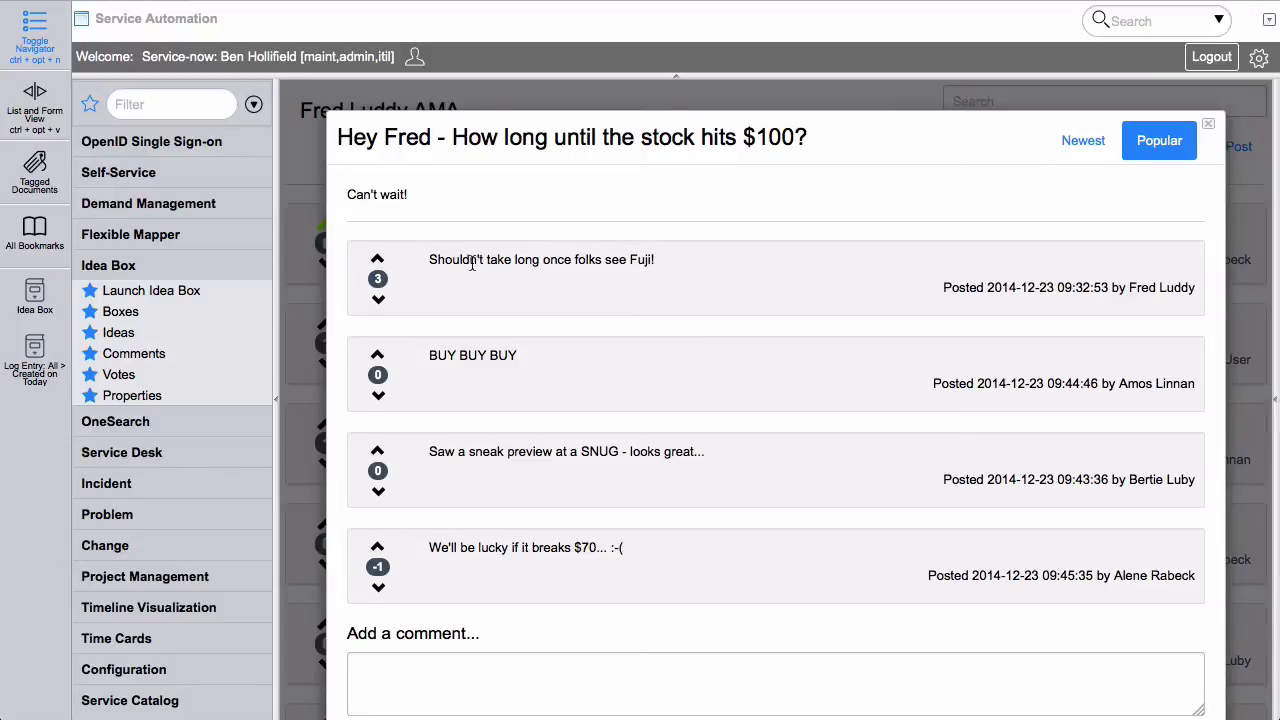
{"action": "left_click", "coordinate": [380, 261]}
Sort comments by Newest, downvote the $70 comment to -2, and close the post
{"action": "left_click", "coordinate": [1077, 135]}
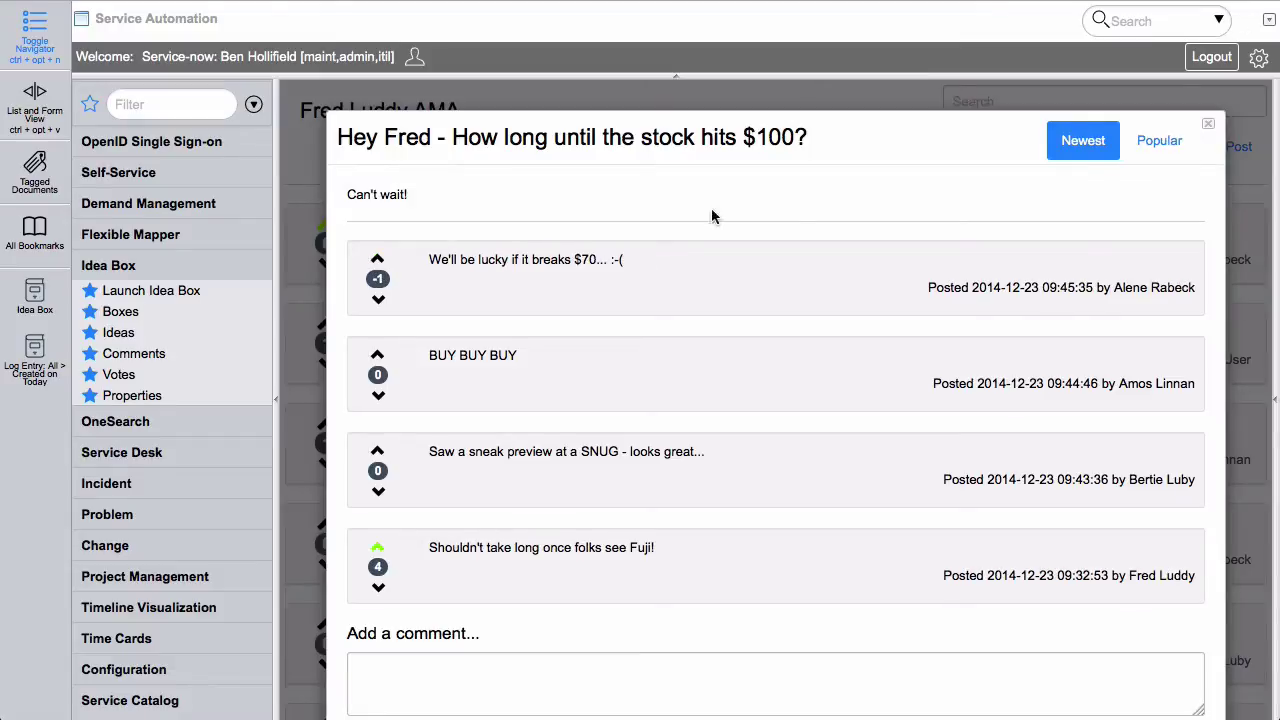
{"action": "left_click", "coordinate": [379, 302]}
{"action": "left_click", "coordinate": [1210, 125]}
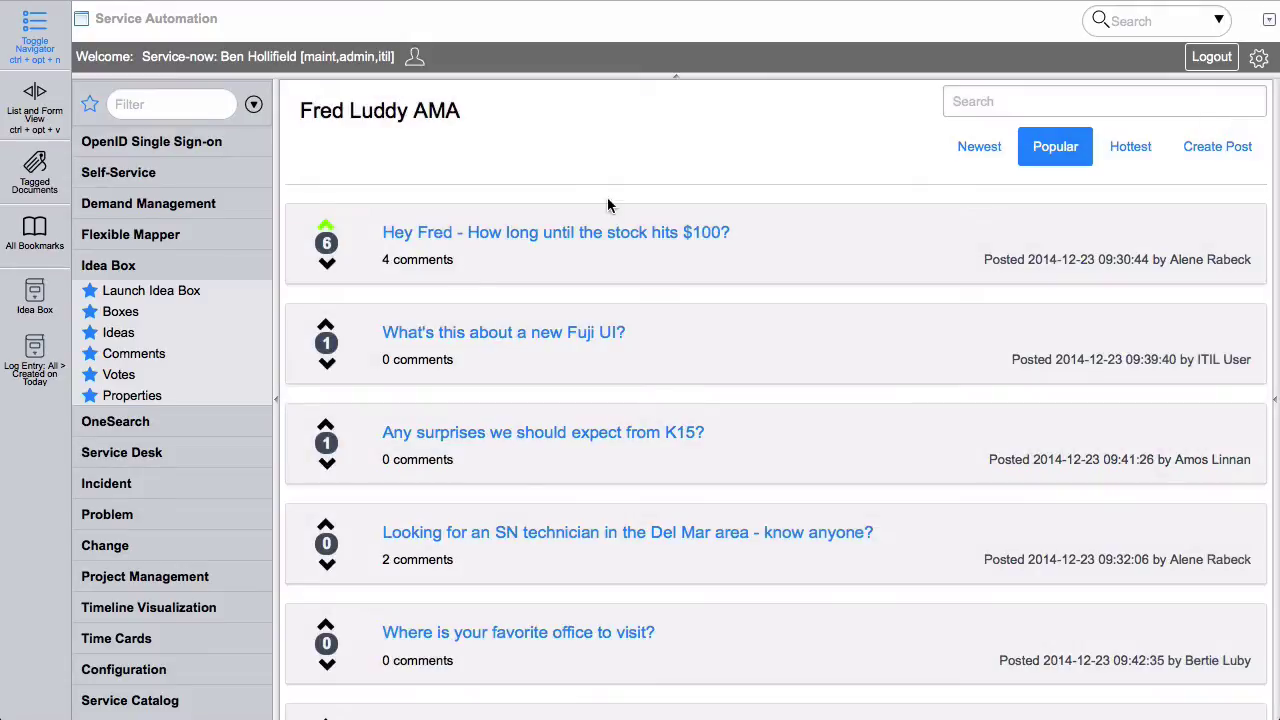
{"action": "left_click", "coordinate": [549, 233]}
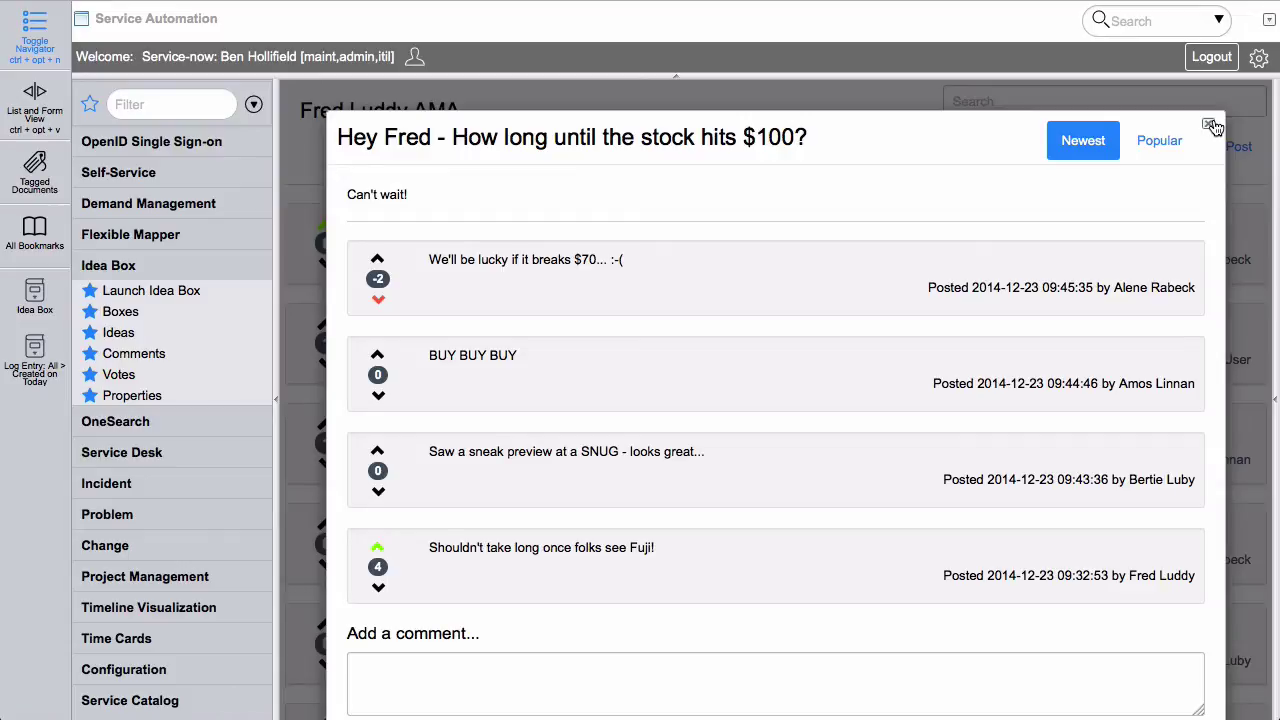
{"action": "left_click", "coordinate": [1209, 125]}
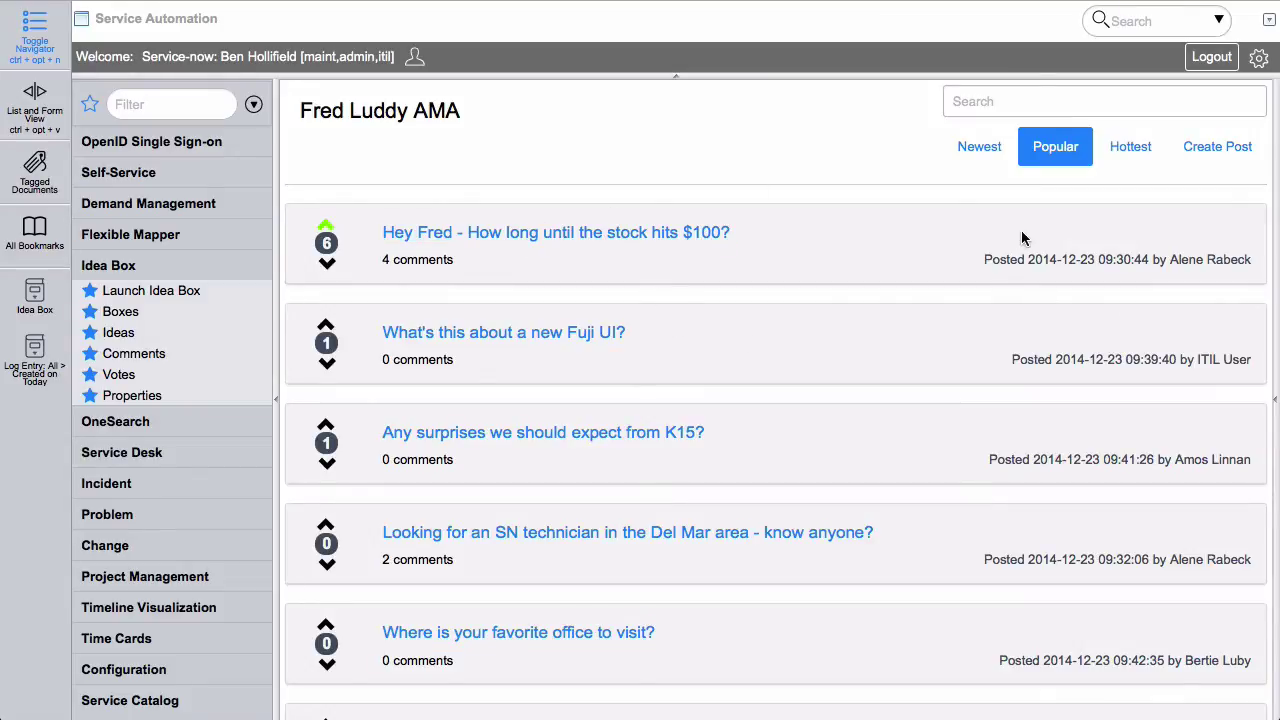
Post 'Hey Fred - How's the new house in Del Mar?' with description 'I hear the view is incredible'
{"action": "left_click", "coordinate": [1215, 162]}
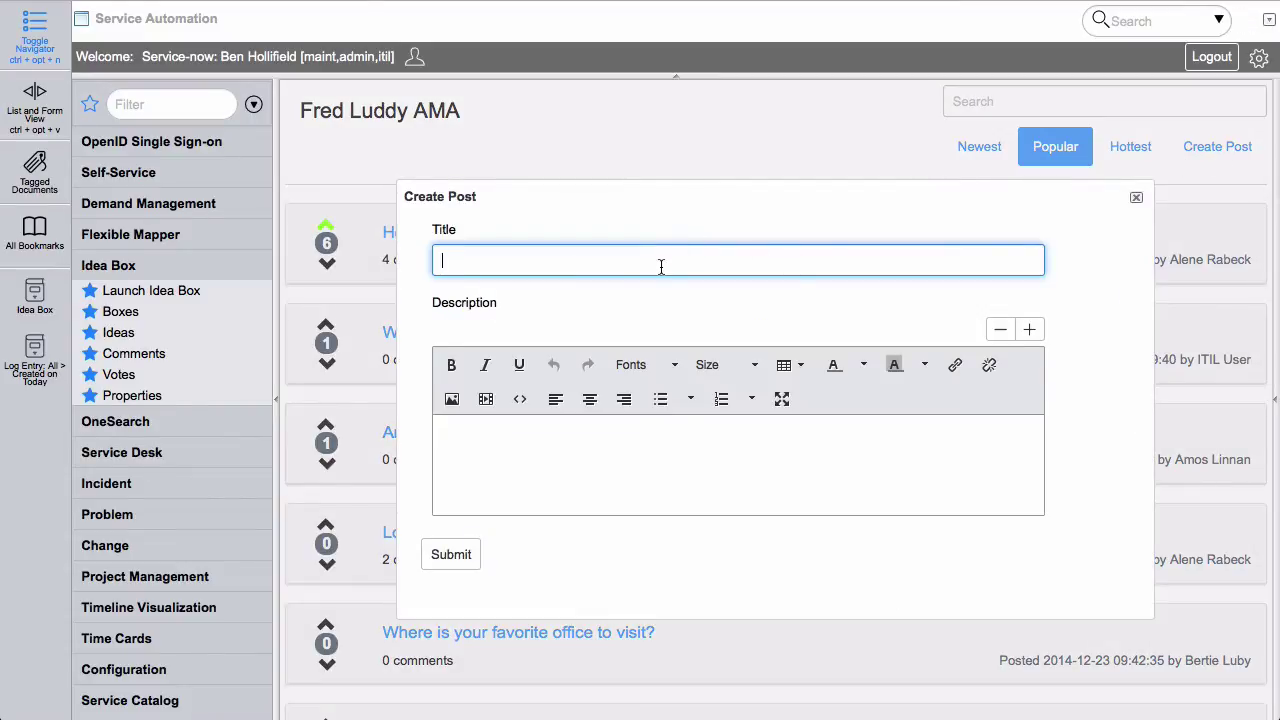
{"action": "type", "text": "Hey Fred - How's the new ho"}
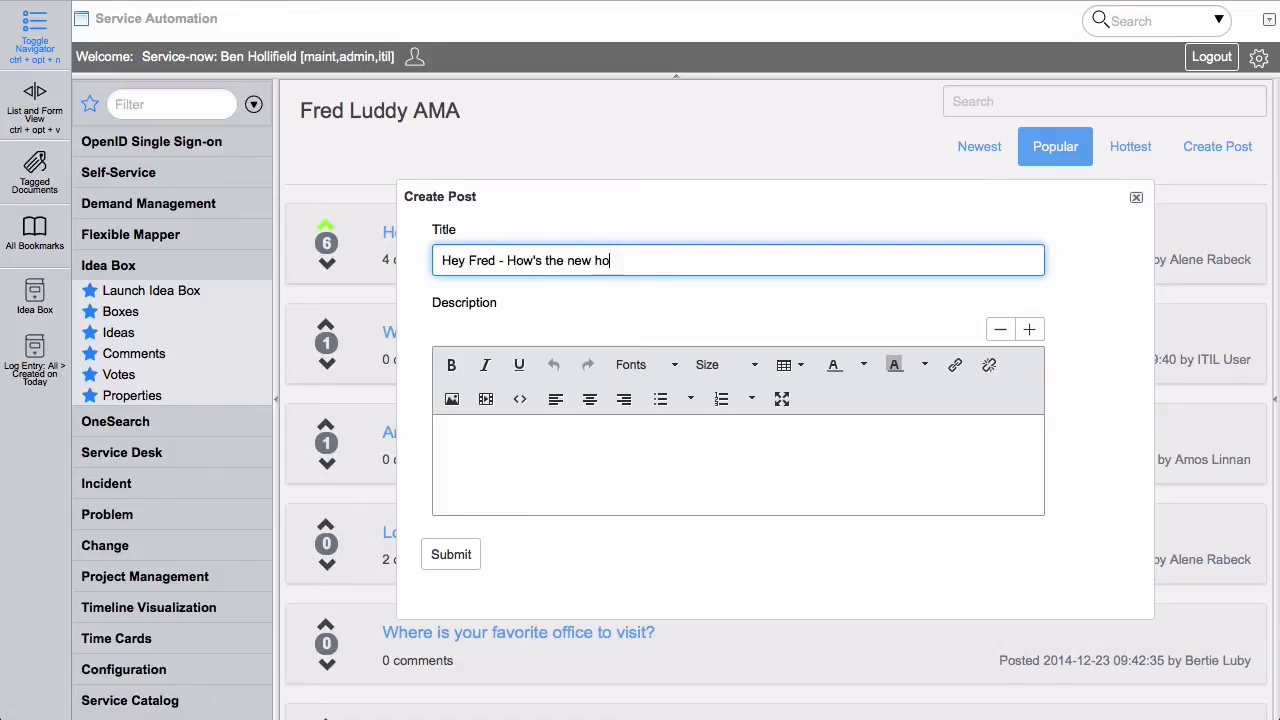
{"action": "type", "text": "use in Del Mar?"}
{"action": "left_click", "coordinate": [522, 468]}
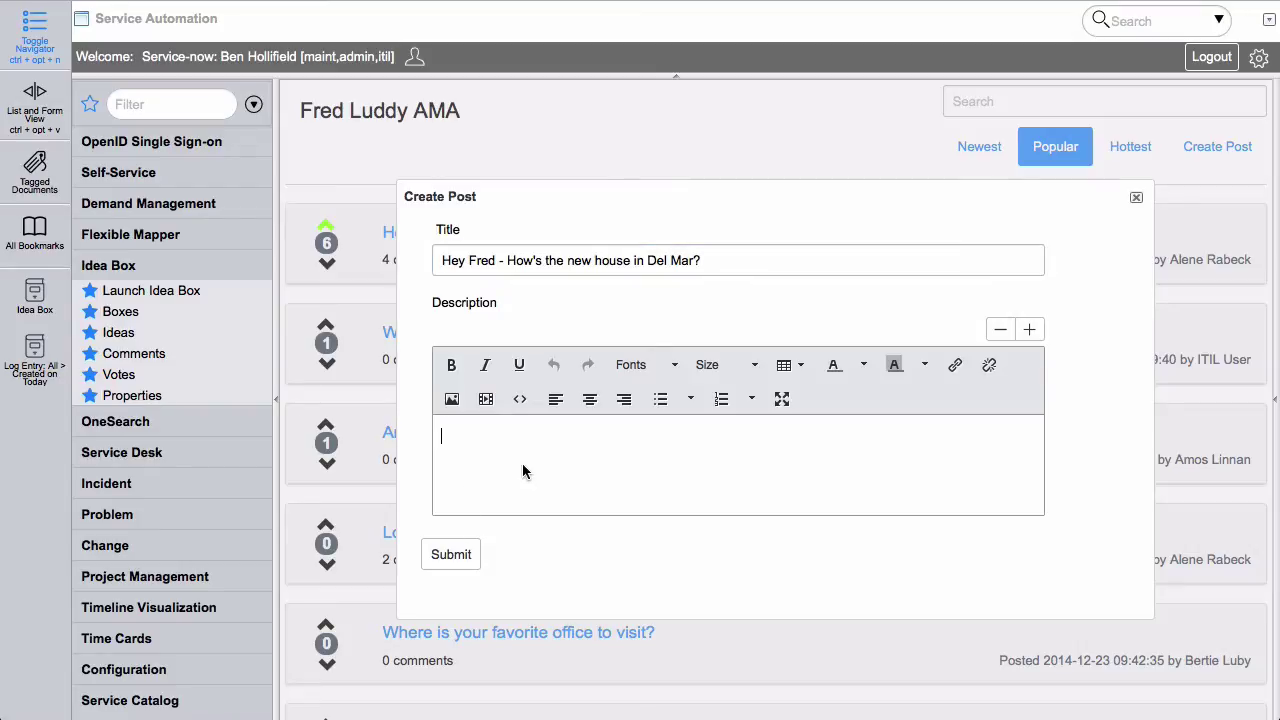
{"action": "type", "text": "I hear the view is incredible."}
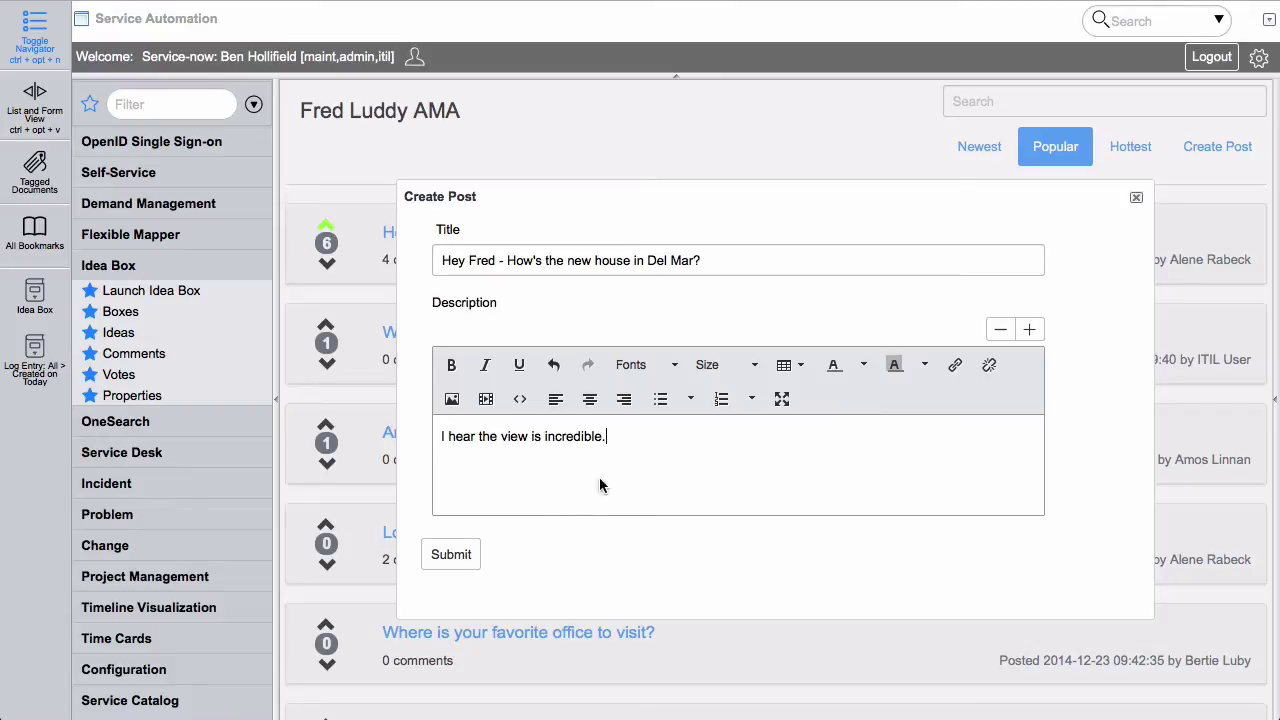
{"action": "left_click", "coordinate": [446, 558]}
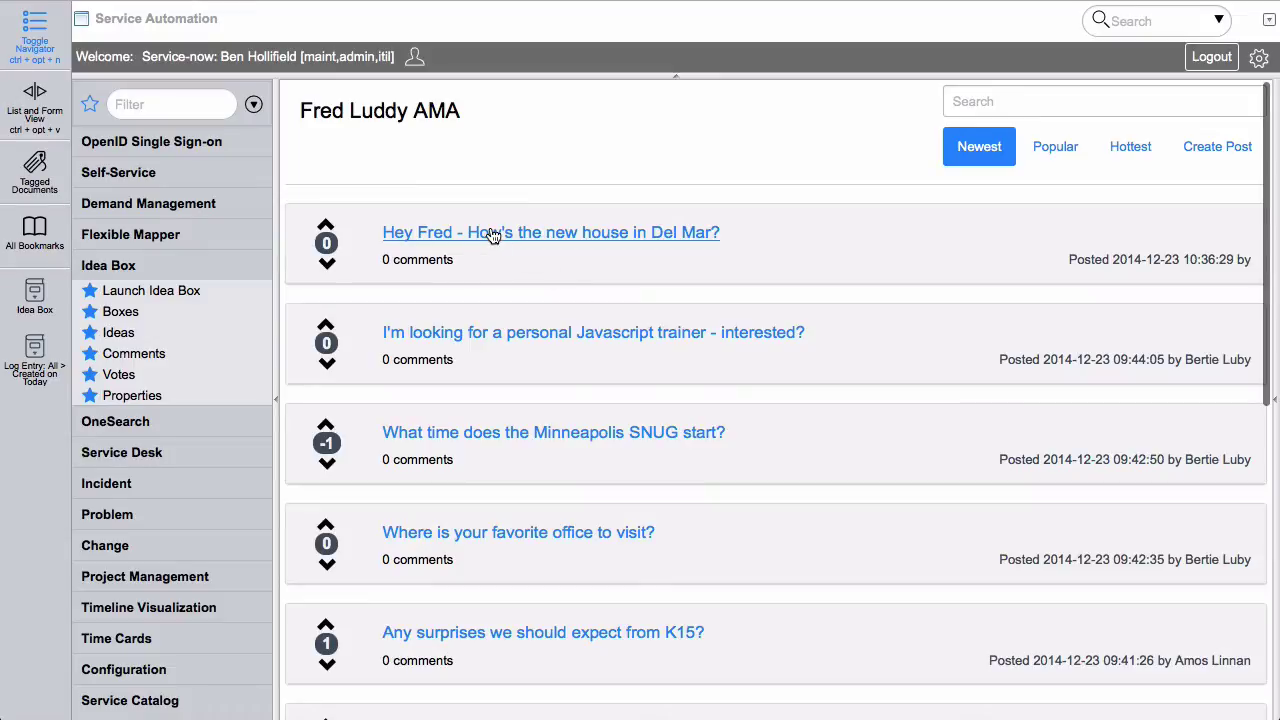
Check the new Del Mar post, then search the AMA posts for 'snug'
{"action": "left_click", "coordinate": [491, 233]}
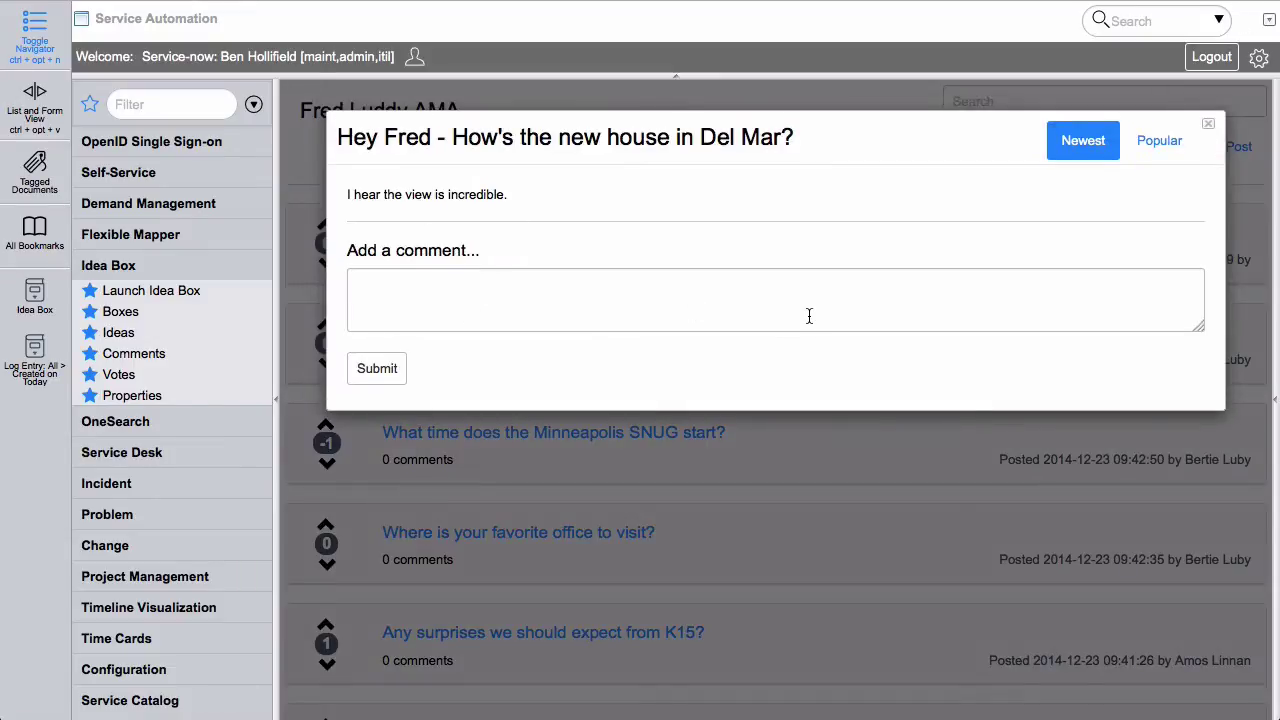
{"action": "left_click", "coordinate": [1208, 124]}
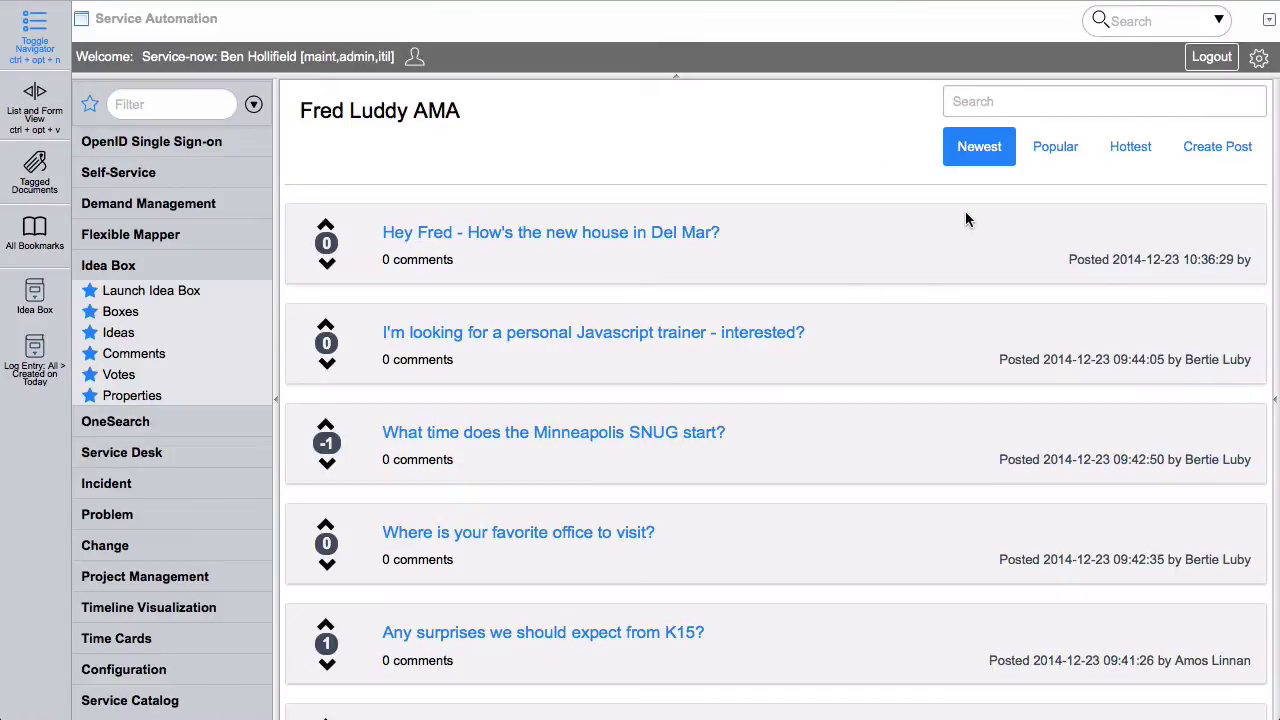
{"action": "left_click", "coordinate": [1005, 101]}
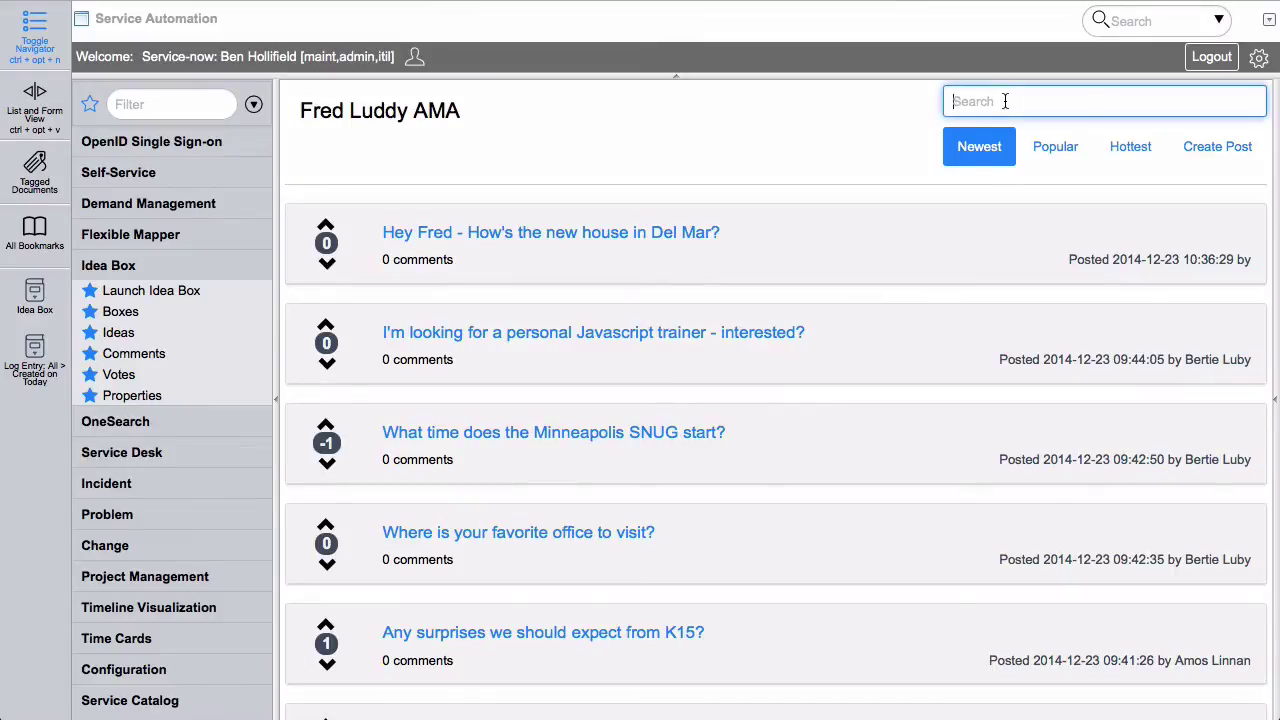
{"action": "type", "text": "snug"}
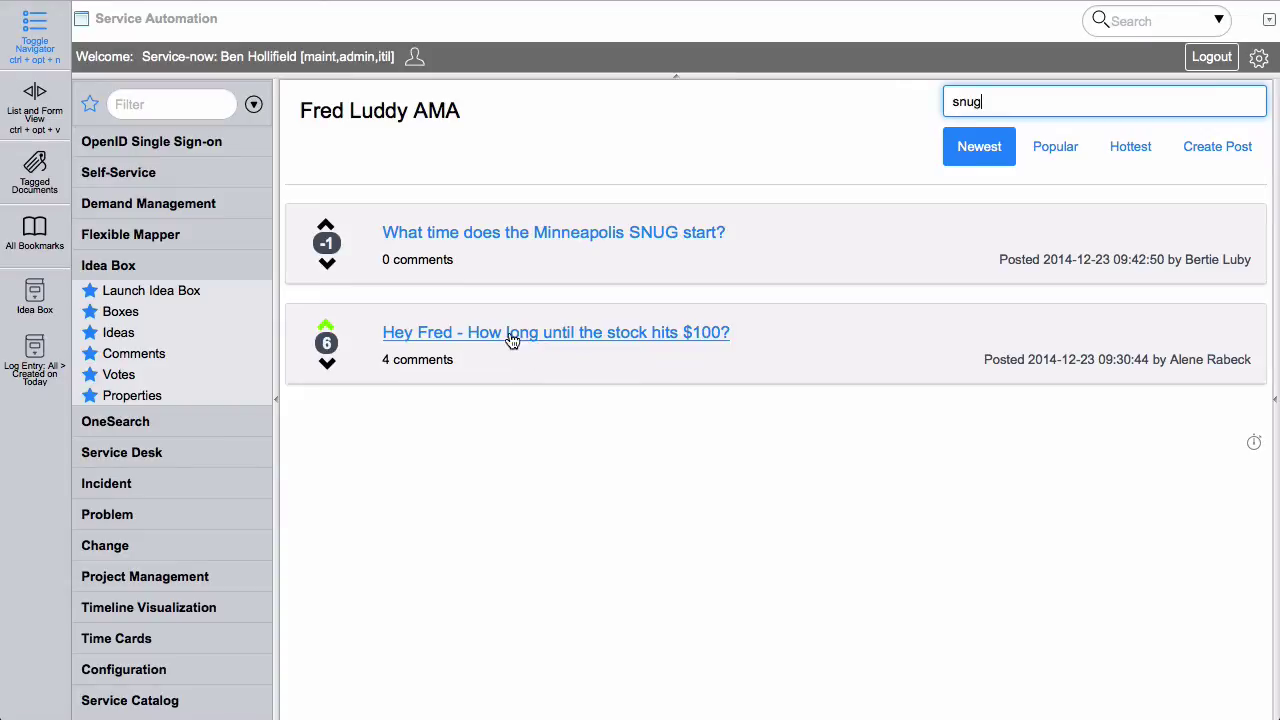
View the stock-price post from the SNUG results, then clear the search text
{"action": "left_click", "coordinate": [437, 337]}
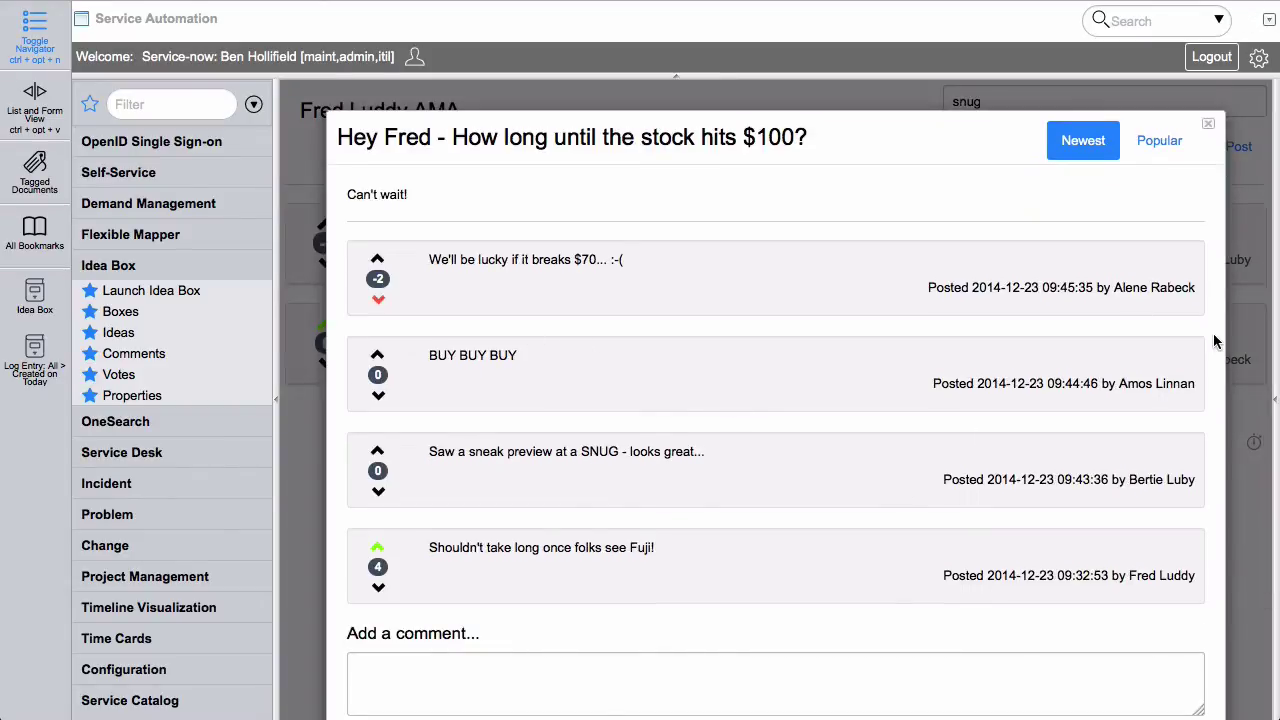
{"action": "left_click", "coordinate": [1208, 127]}
{"action": "double_click", "coordinate": [1044, 94]}
{"action": "key", "text": "BackSpace"}
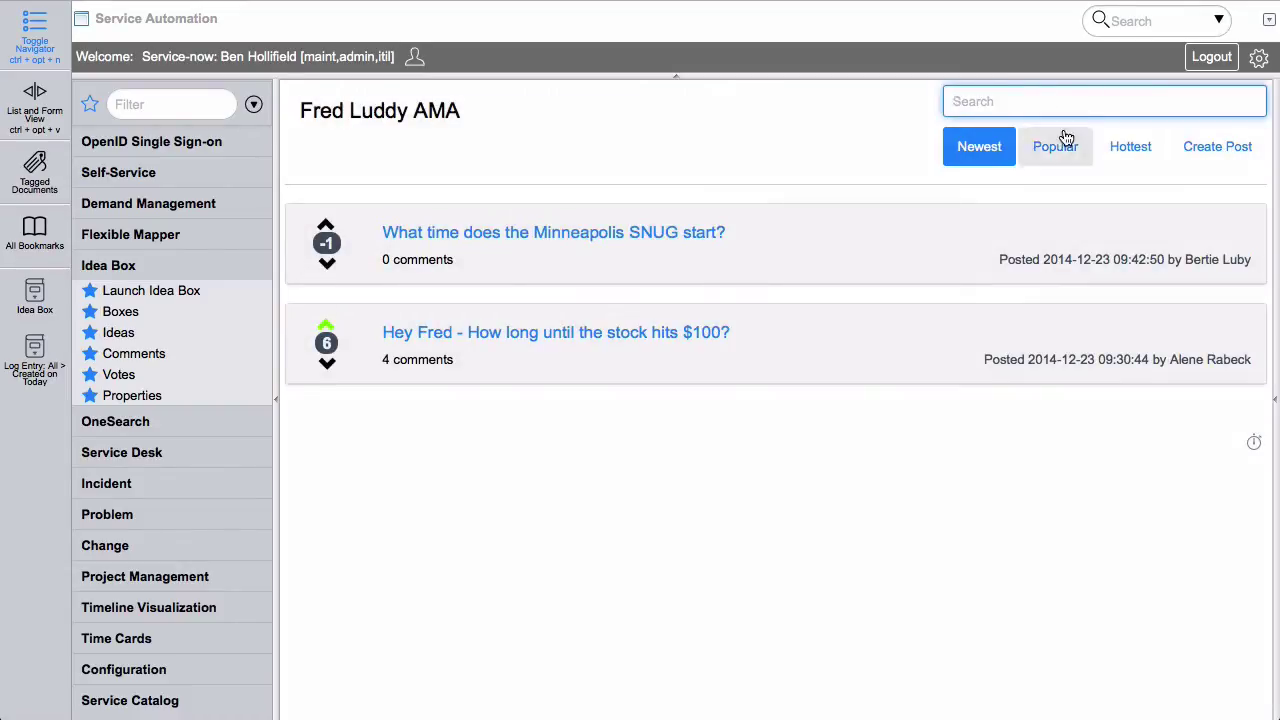
Create the non-selectable box 'SNUG Collaboration for Friday's NC event', copying its private URL
{"action": "left_click", "coordinate": [1000, 148]}
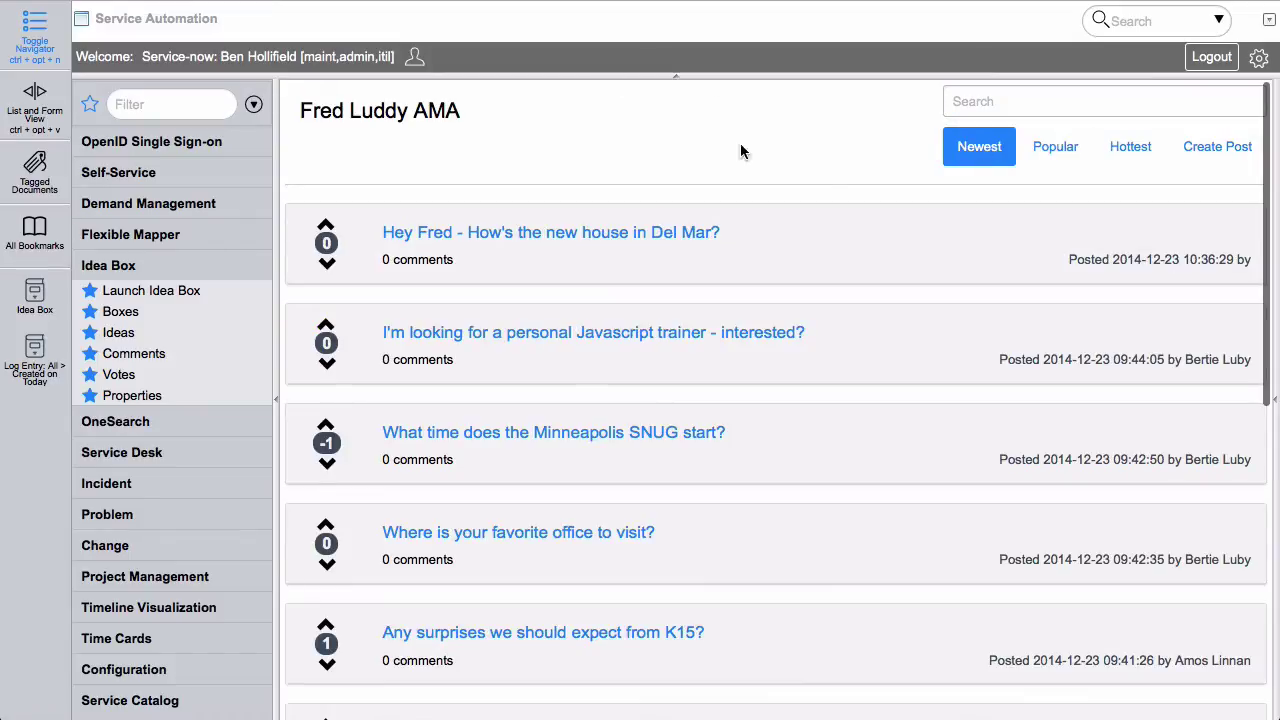
{"action": "left_click", "coordinate": [420, 111]}
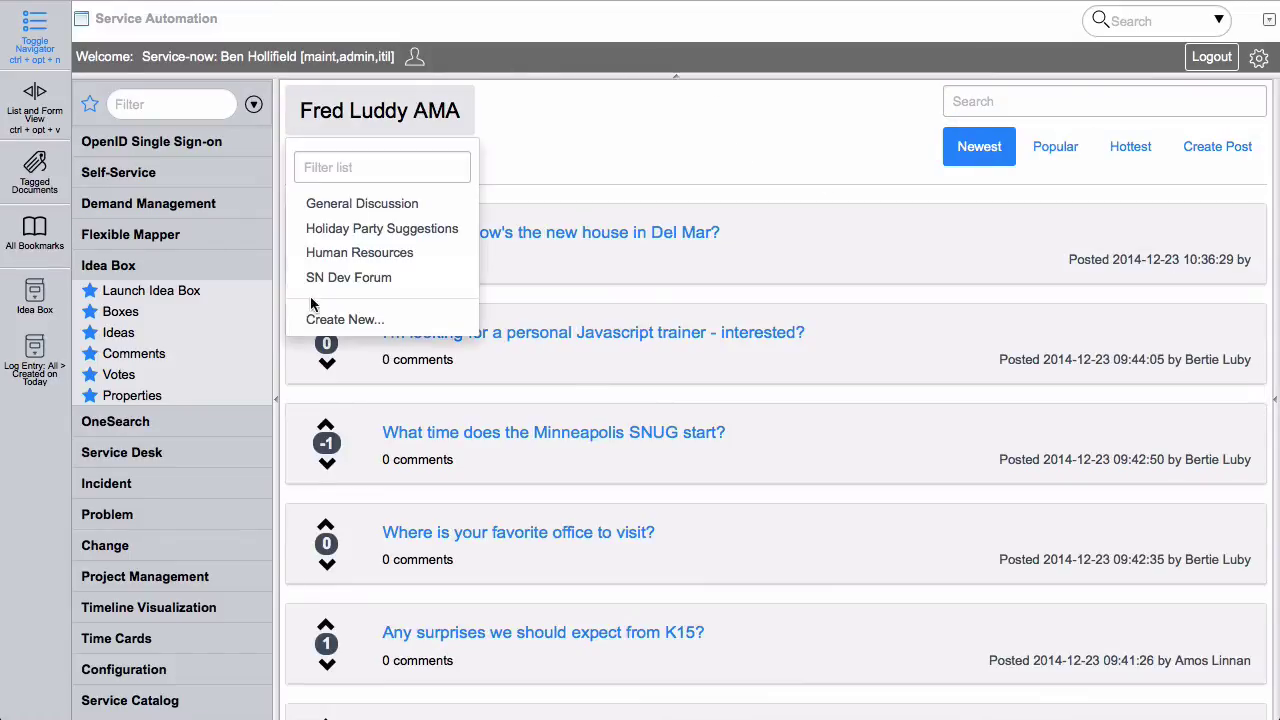
{"action": "left_click", "coordinate": [325, 319]}
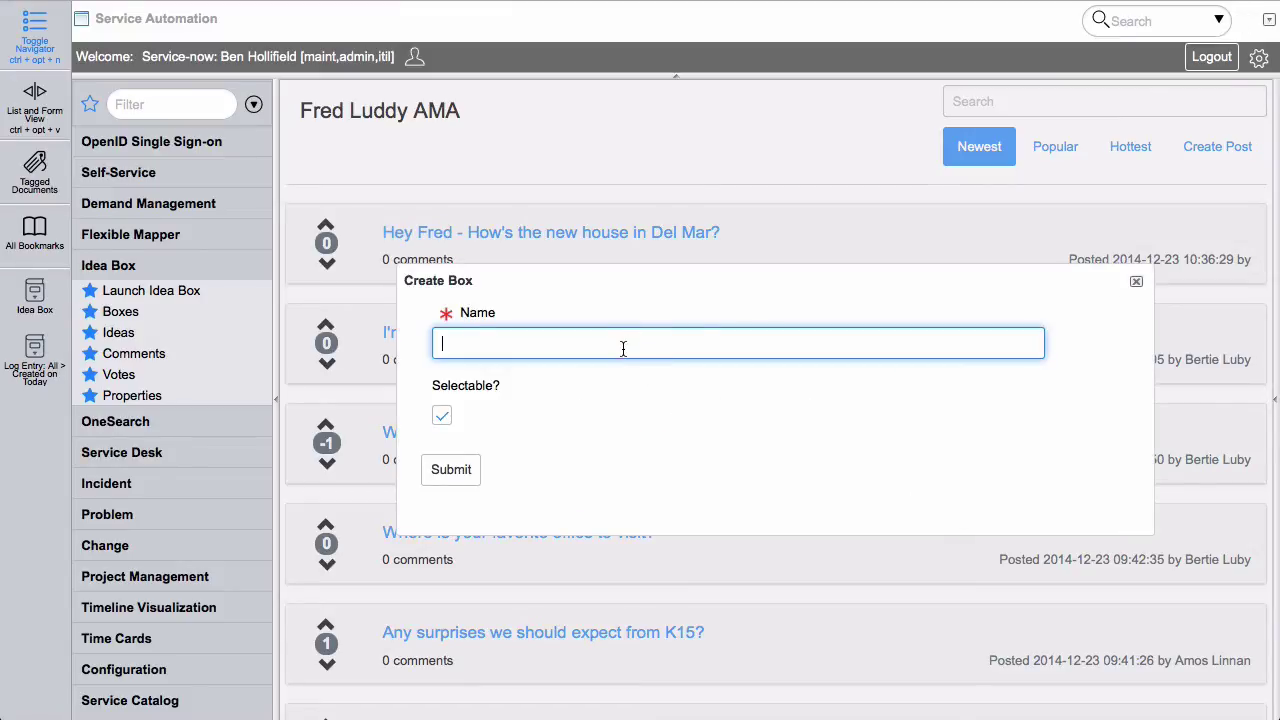
{"action": "type", "text": "SNUG Collaboration for Friday's NC"}
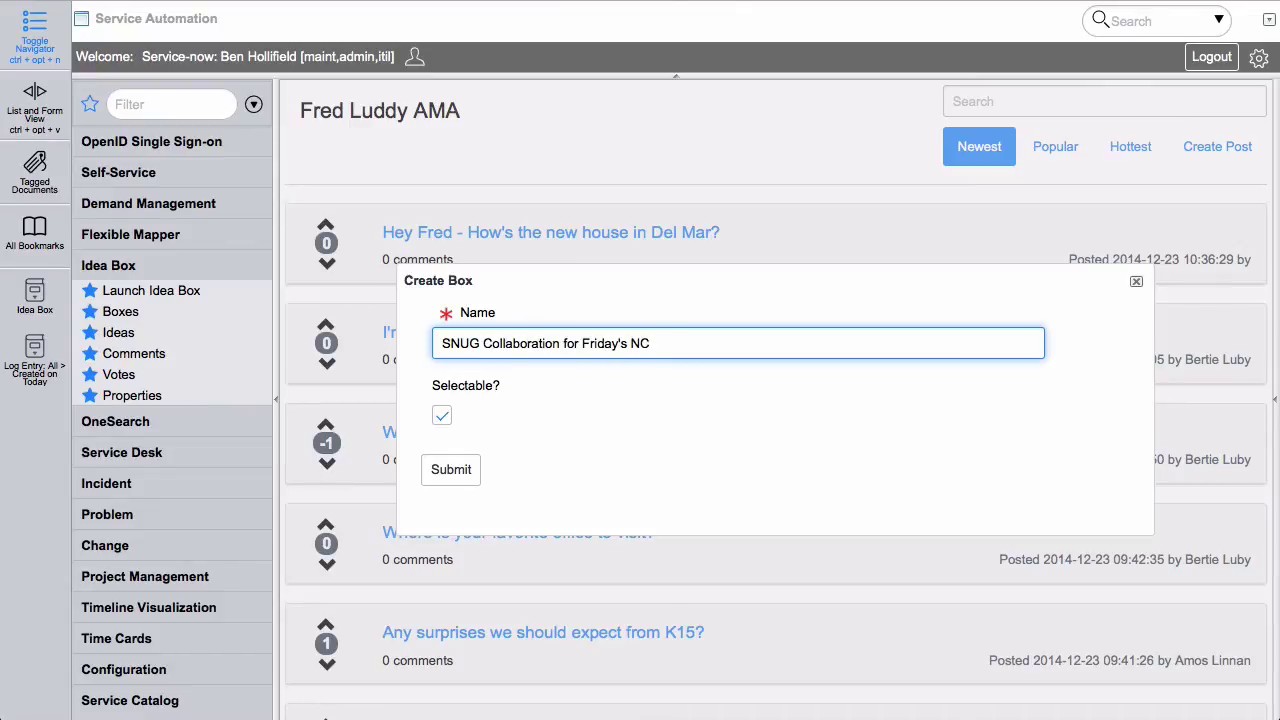
{"action": "type", "text": " event"}
{"action": "left_click", "coordinate": [440, 416]}
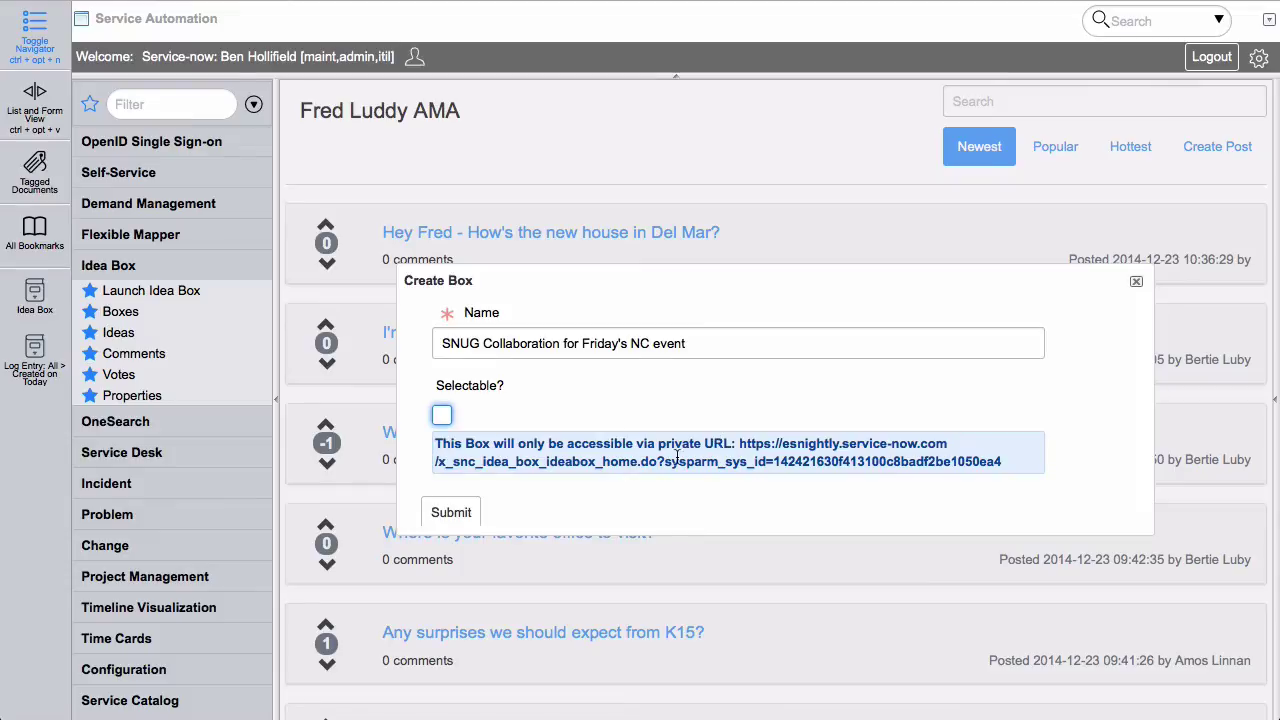
{"action": "left_click_drag", "start_coordinate": [739, 443], "coordinate": [999, 461]}
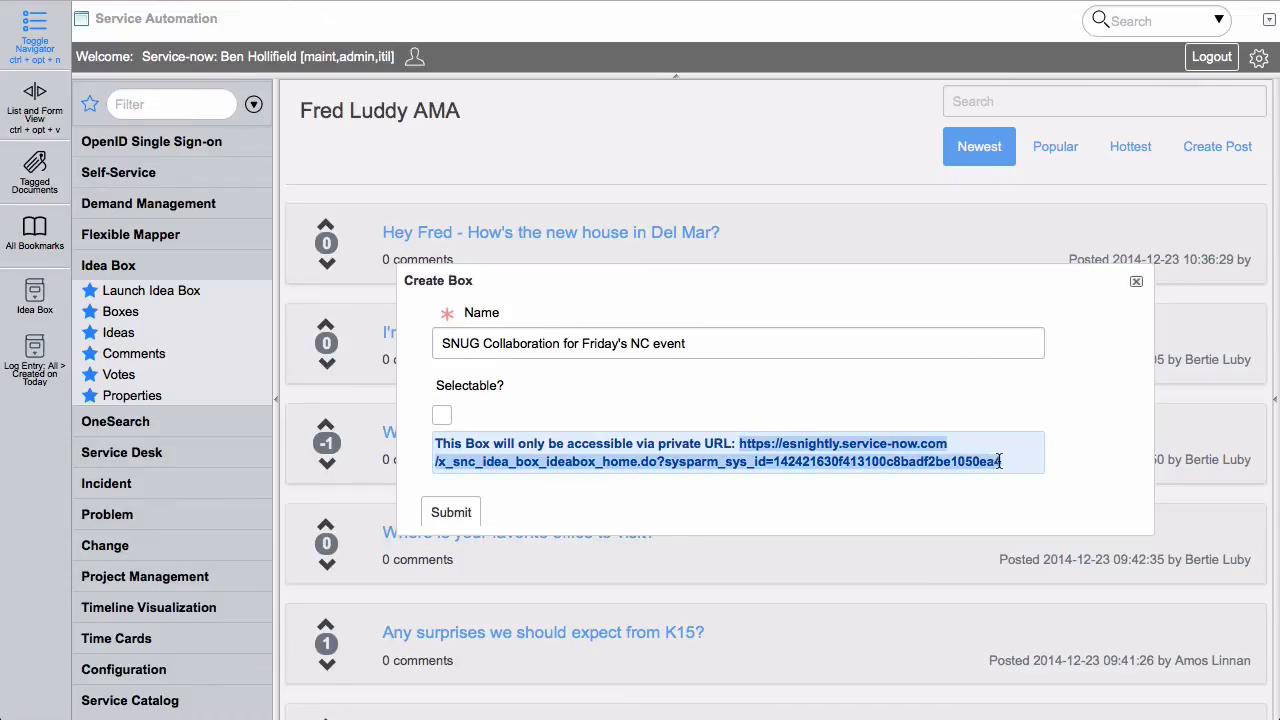
{"action": "scroll", "coordinate": [706, 416], "scroll_direction": "down", "scroll_amount": 1}
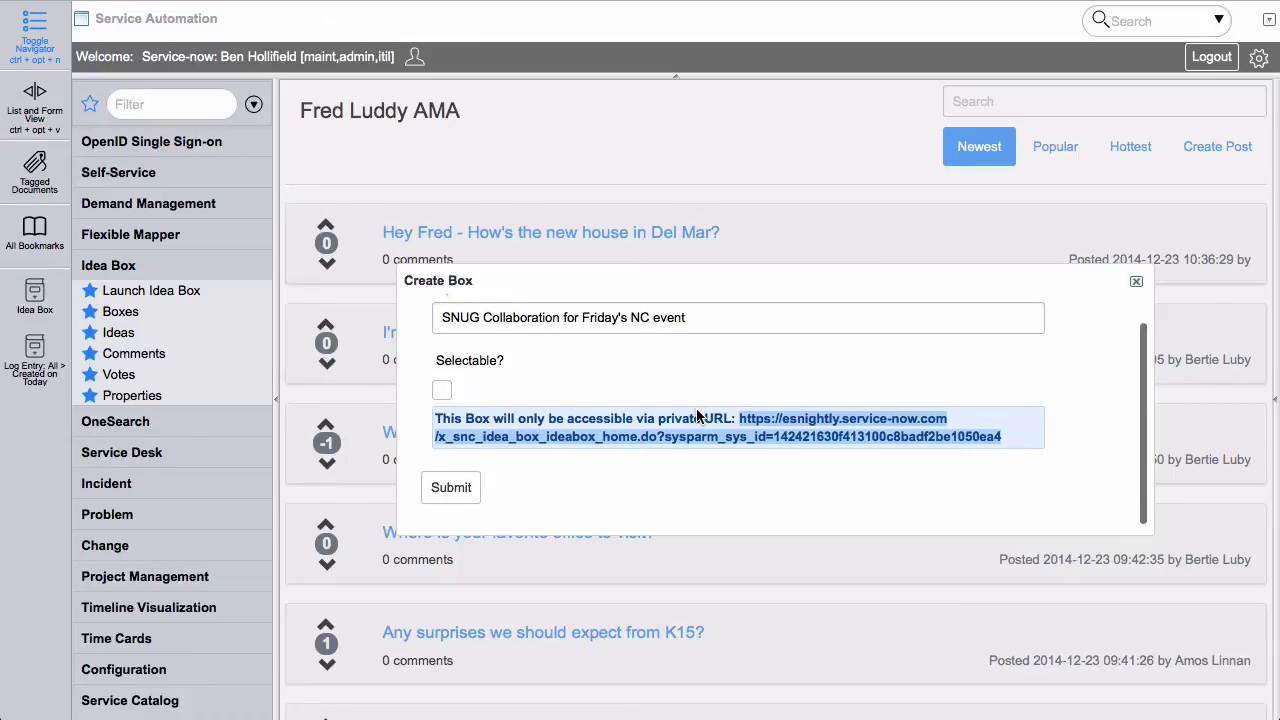
{"action": "left_click", "coordinate": [438, 480]}
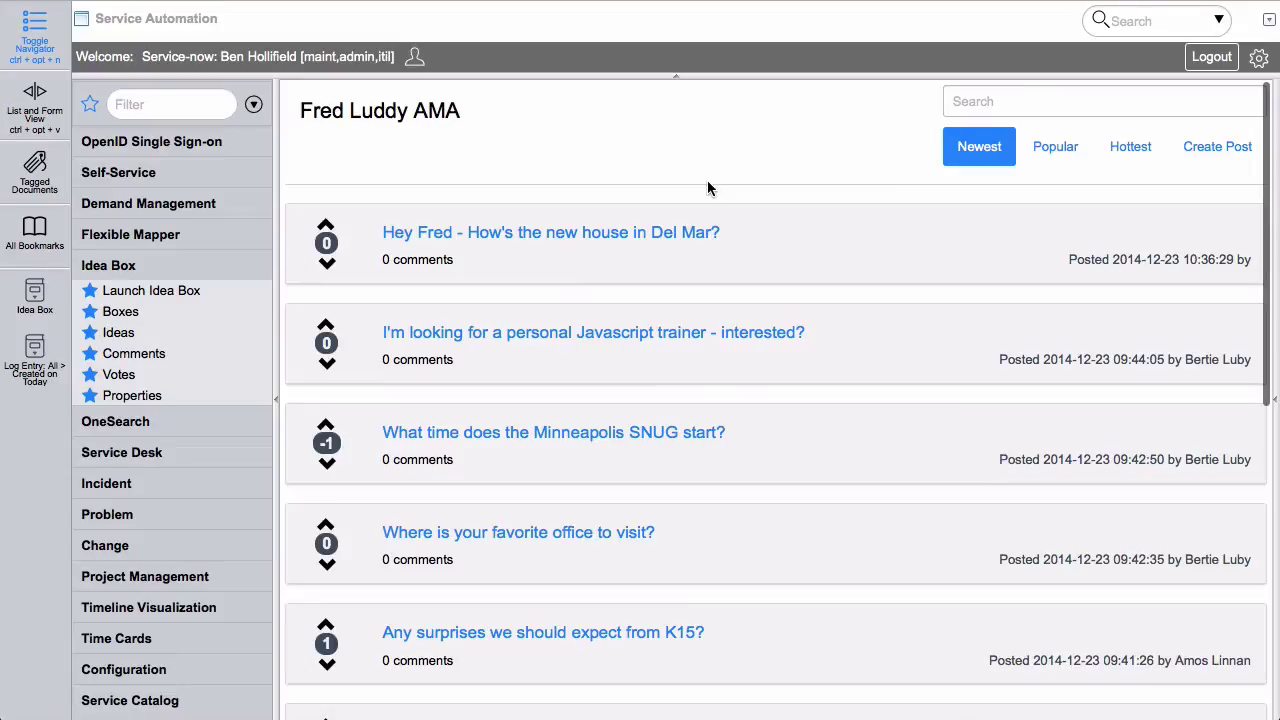
{"action": "left_click", "coordinate": [368, 112]}
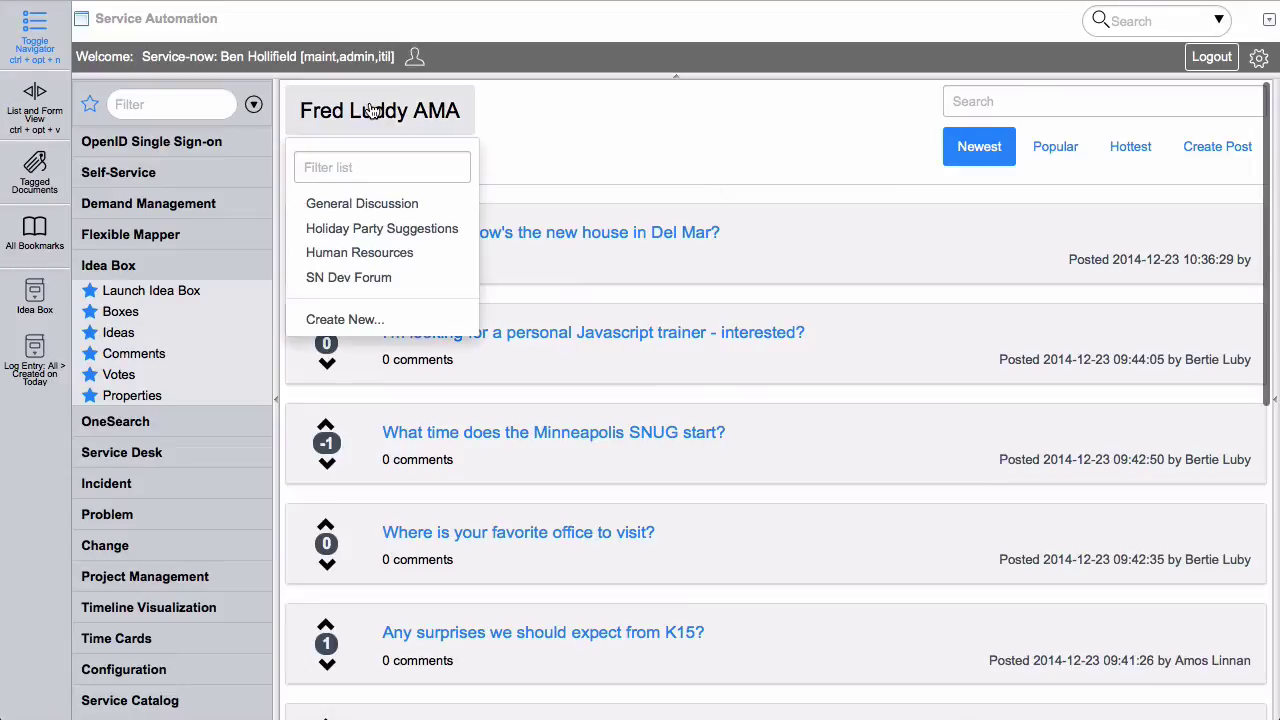
Close the box list and downvote the Minneapolis SNUG start-time post to -2
{"action": "left_click", "coordinate": [583, 151]}
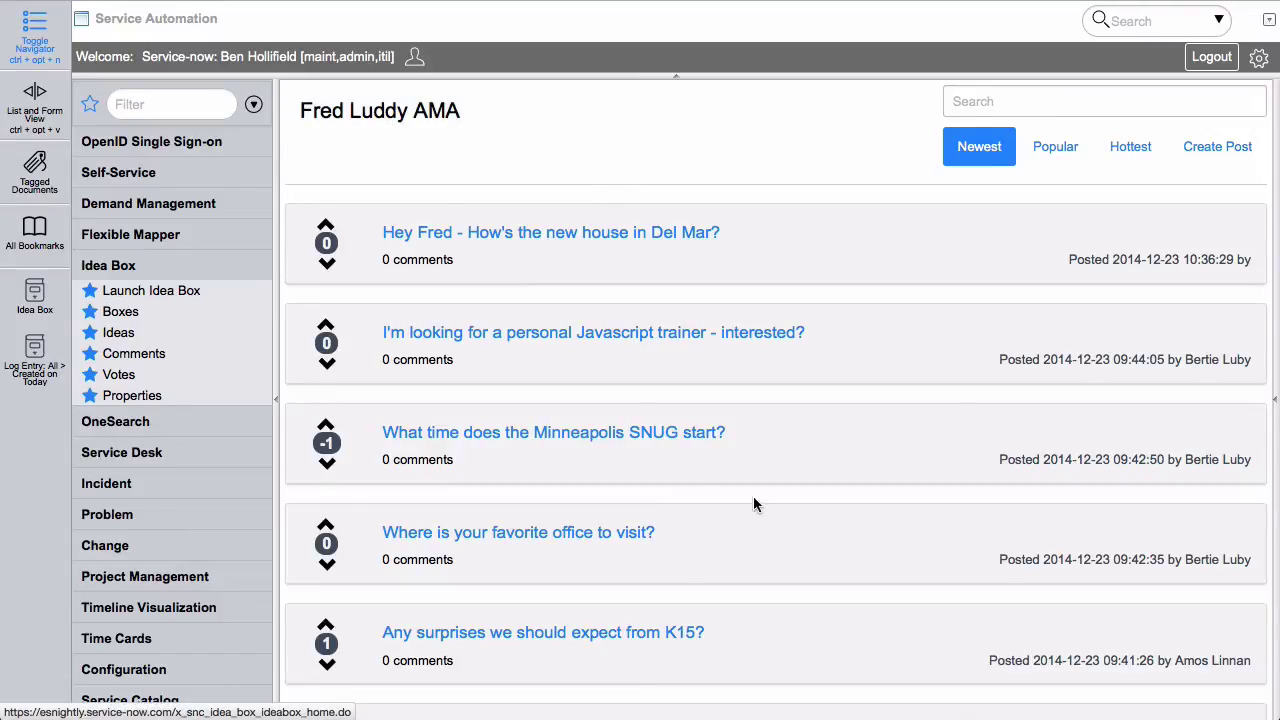
{"action": "scroll", "coordinate": [865, 234], "scroll_direction": "down", "scroll_amount": 5}
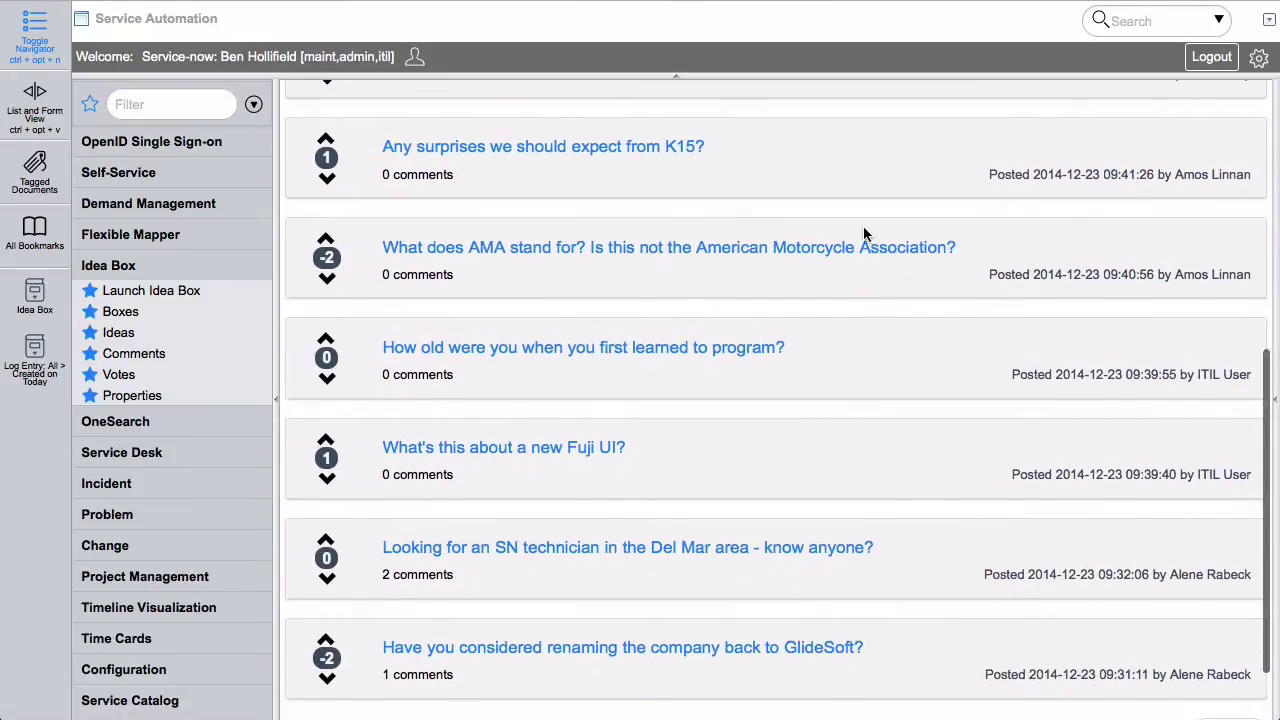
{"action": "scroll", "coordinate": [757, 220], "scroll_direction": "up", "scroll_amount": 5}
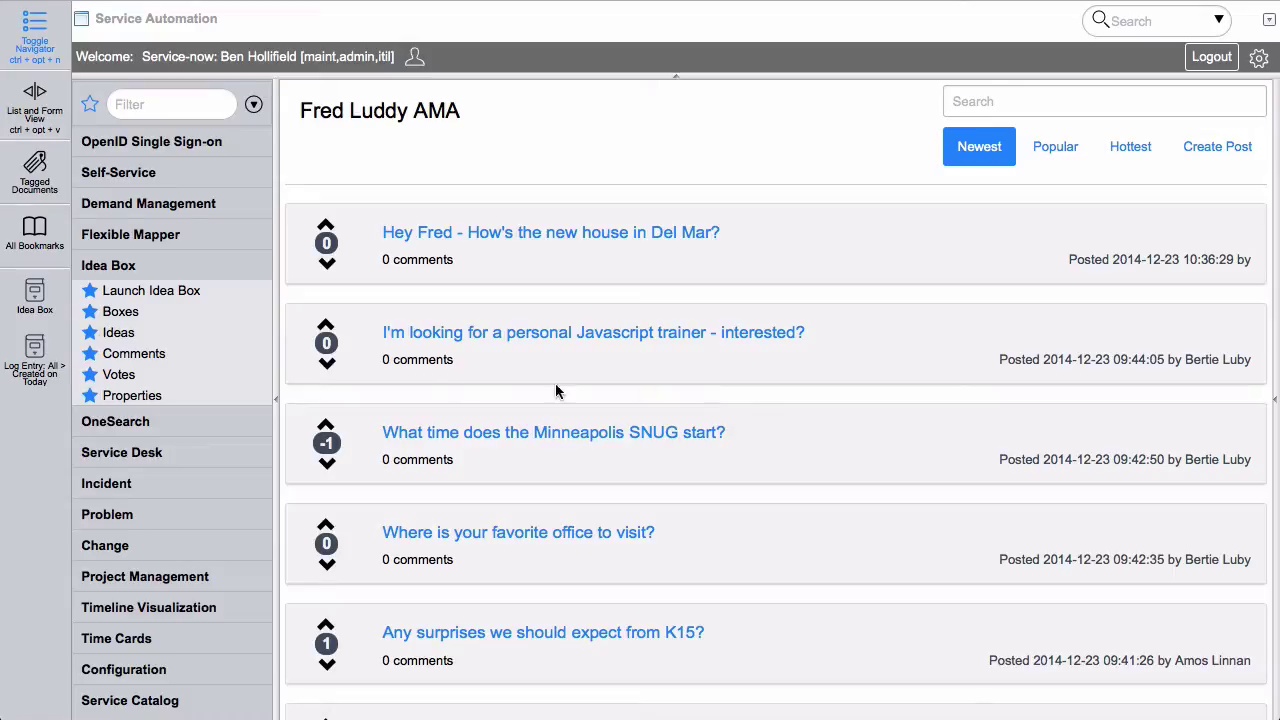
{"action": "left_click", "coordinate": [328, 466]}
Open the SNUG Collaboration box record from the Boxes table and select its private URL
{"action": "left_click", "coordinate": [128, 316]}
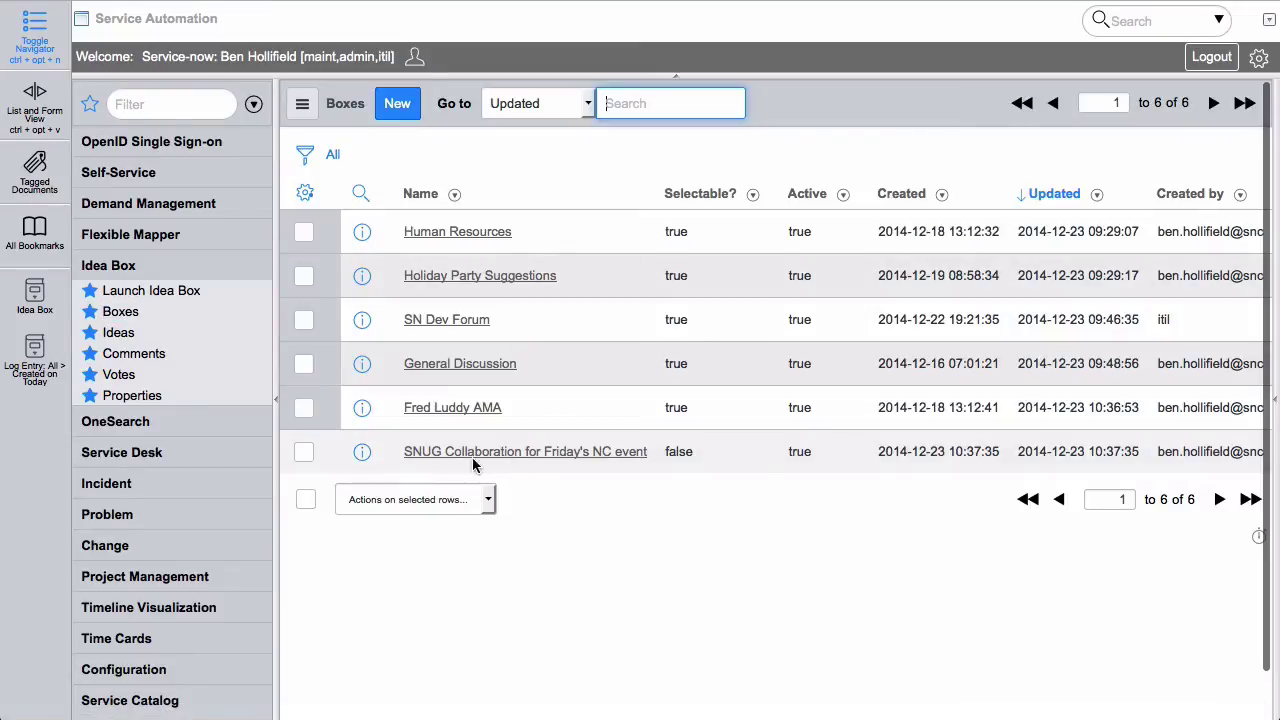
{"action": "left_click", "coordinate": [363, 453]}
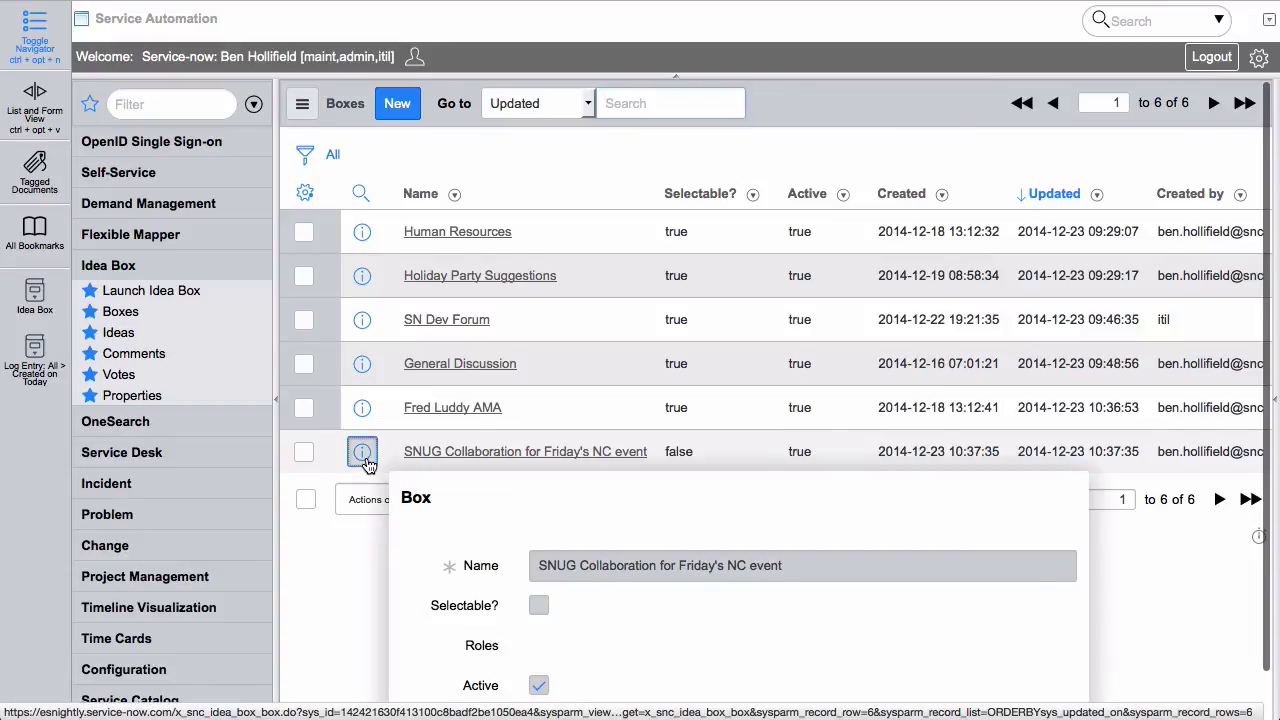
{"action": "left_click", "coordinate": [363, 453]}
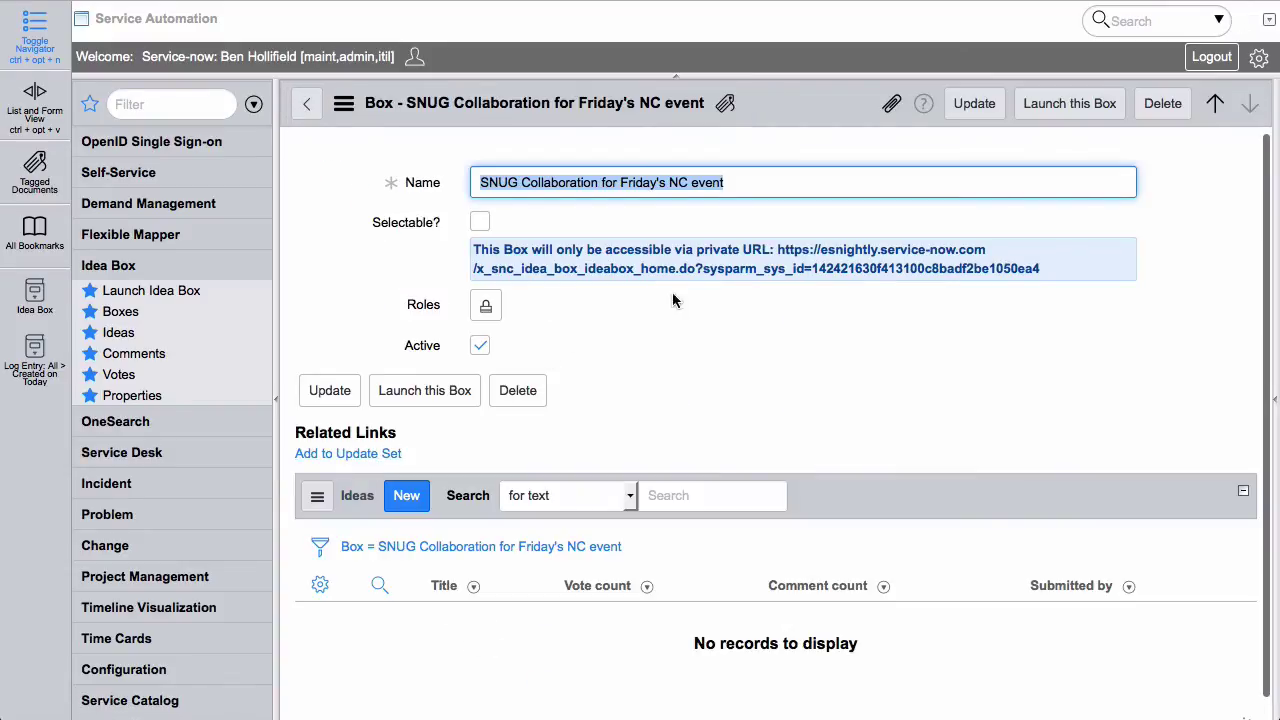
{"action": "left_click_drag", "start_coordinate": [778, 249], "coordinate": [1048, 267]}
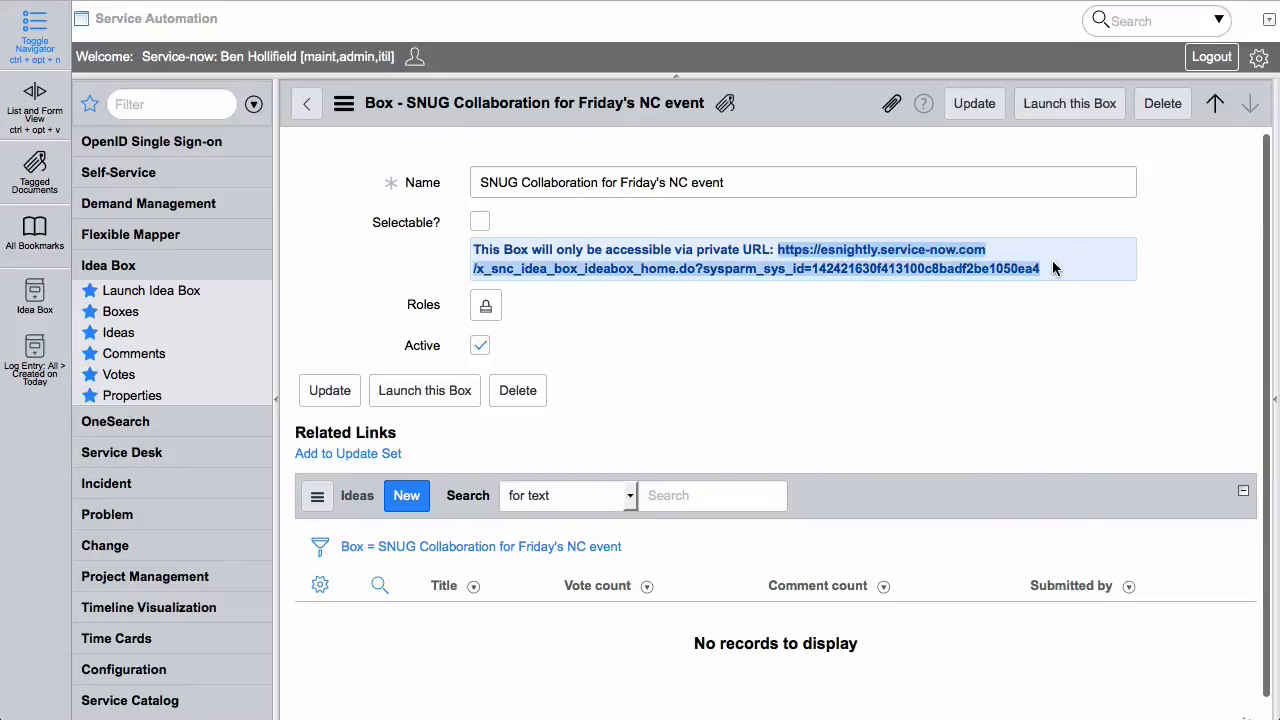
Review the Ideas, Comments and Votes tables, ending on 48 vote records
{"action": "left_click", "coordinate": [100, 332]}
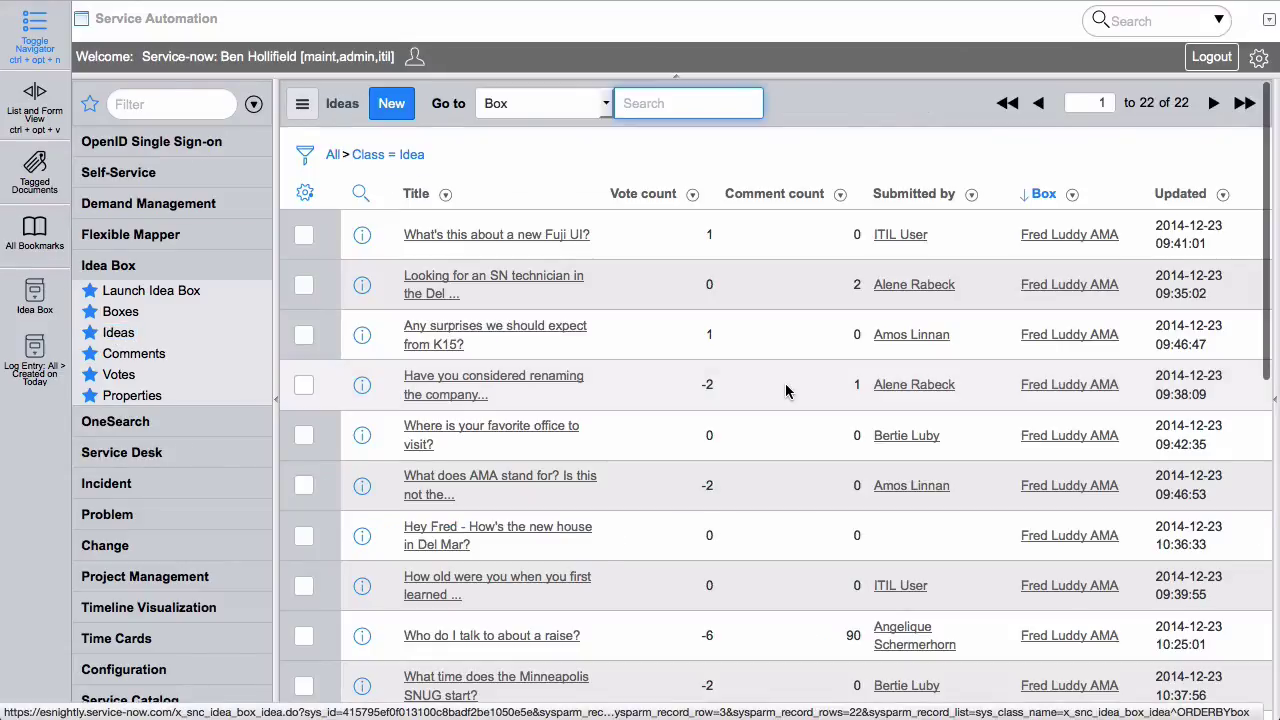
{"action": "scroll", "coordinate": [786, 386], "scroll_direction": "down", "scroll_amount": 10}
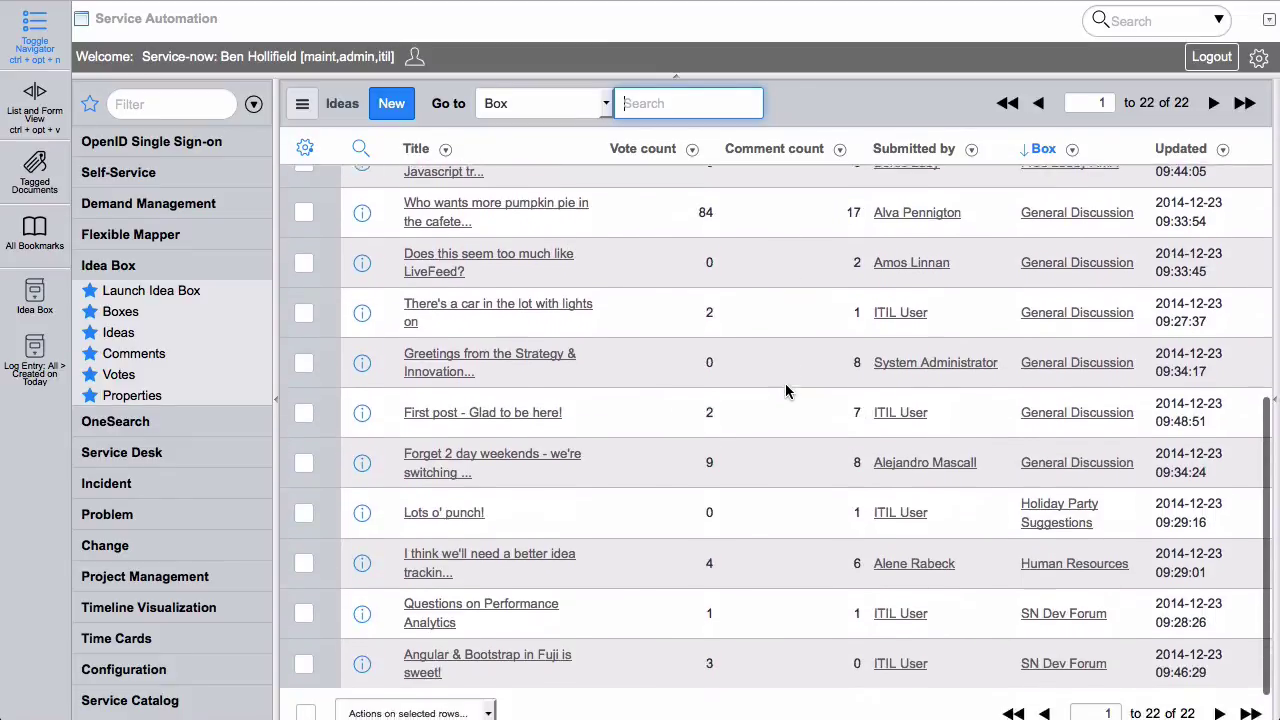
{"action": "scroll", "coordinate": [785, 390], "scroll_direction": "up", "scroll_amount": 10}
{"action": "left_click", "coordinate": [123, 356]}
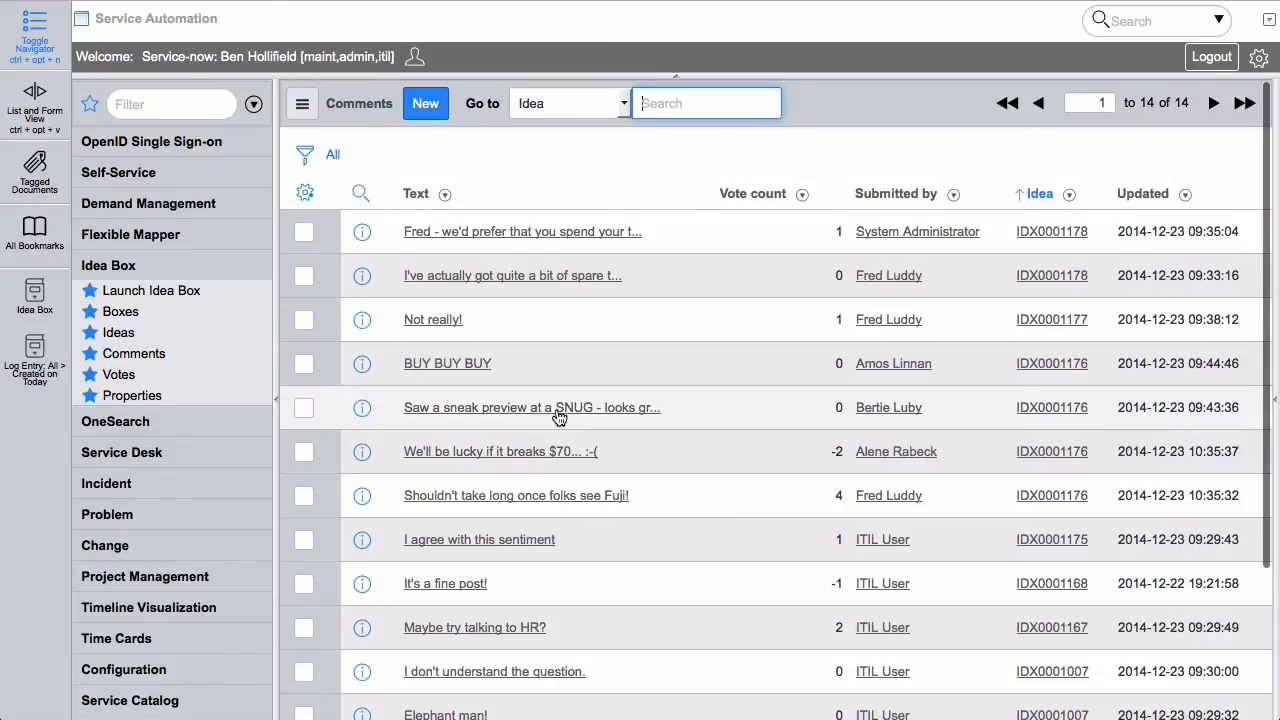
{"action": "left_click", "coordinate": [112, 374]}
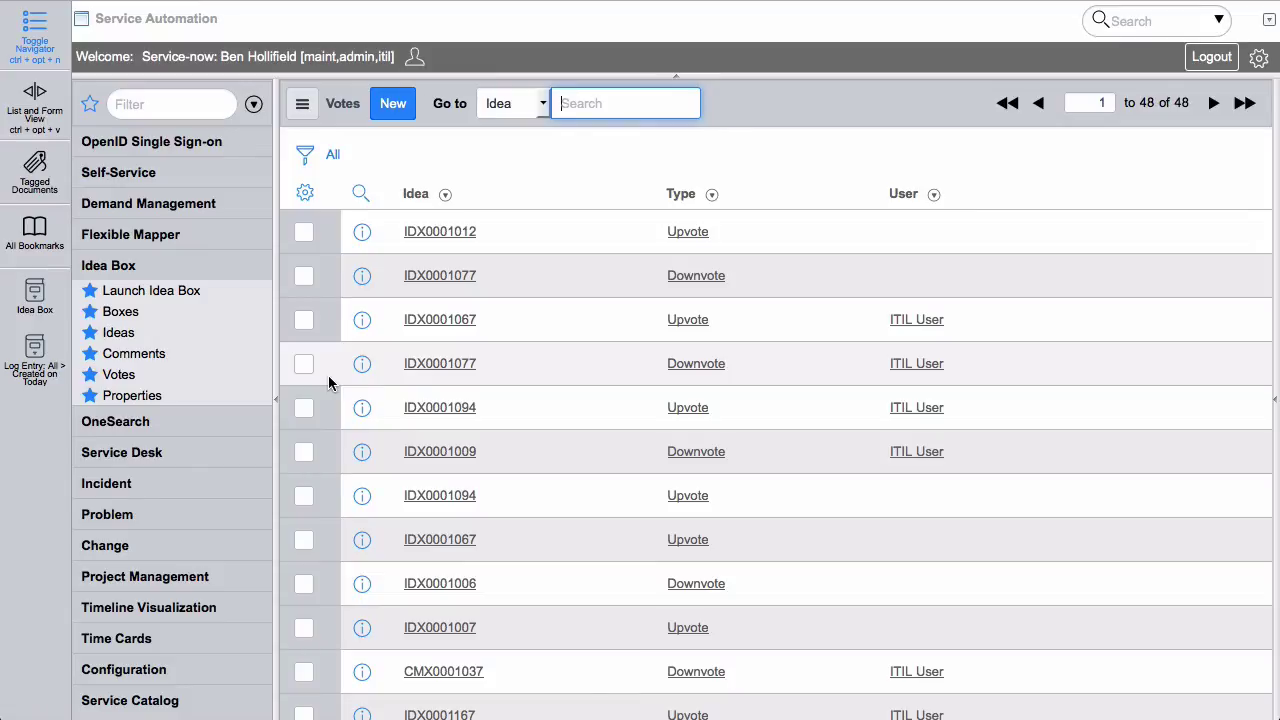
Review Idea Box properties: 10 posts per page, no required roles, 14-day post and box removal
{"action": "left_click", "coordinate": [132, 396]}
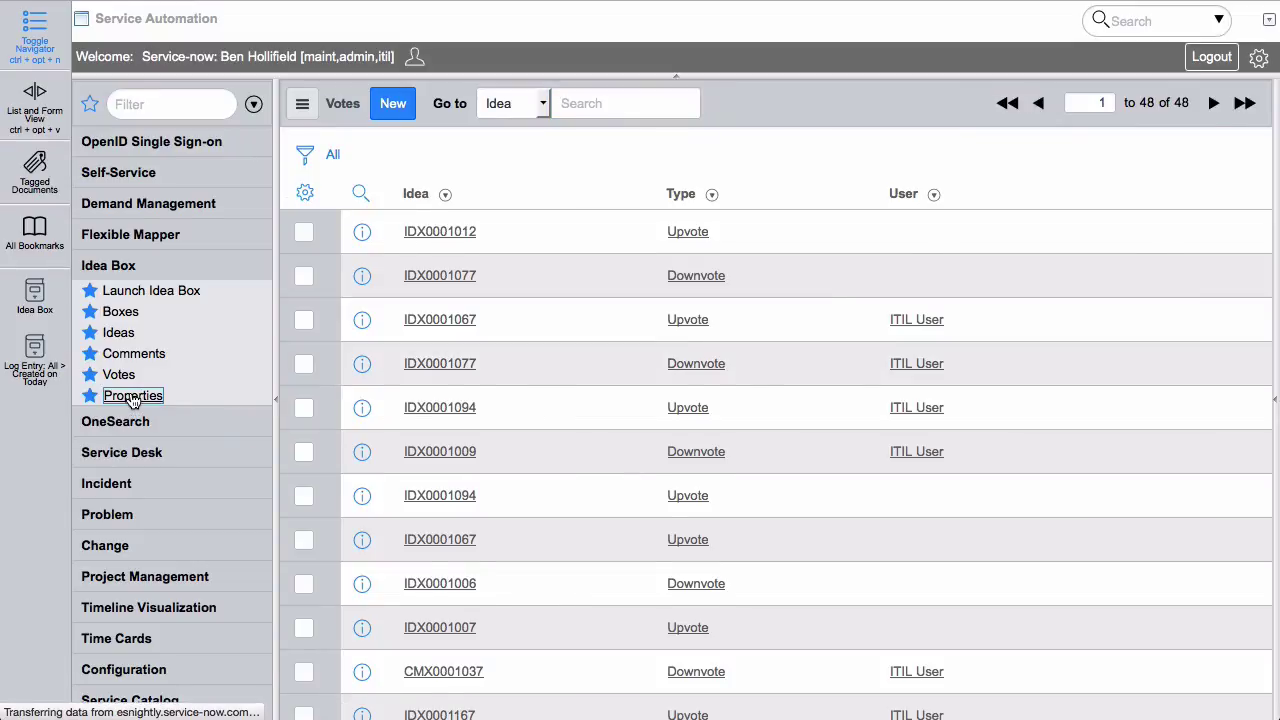
{"action": "scroll", "coordinate": [787, 391], "scroll_direction": "down", "scroll_amount": 5}
{"action": "scroll", "coordinate": [744, 393], "scroll_direction": "down", "scroll_amount": 5}
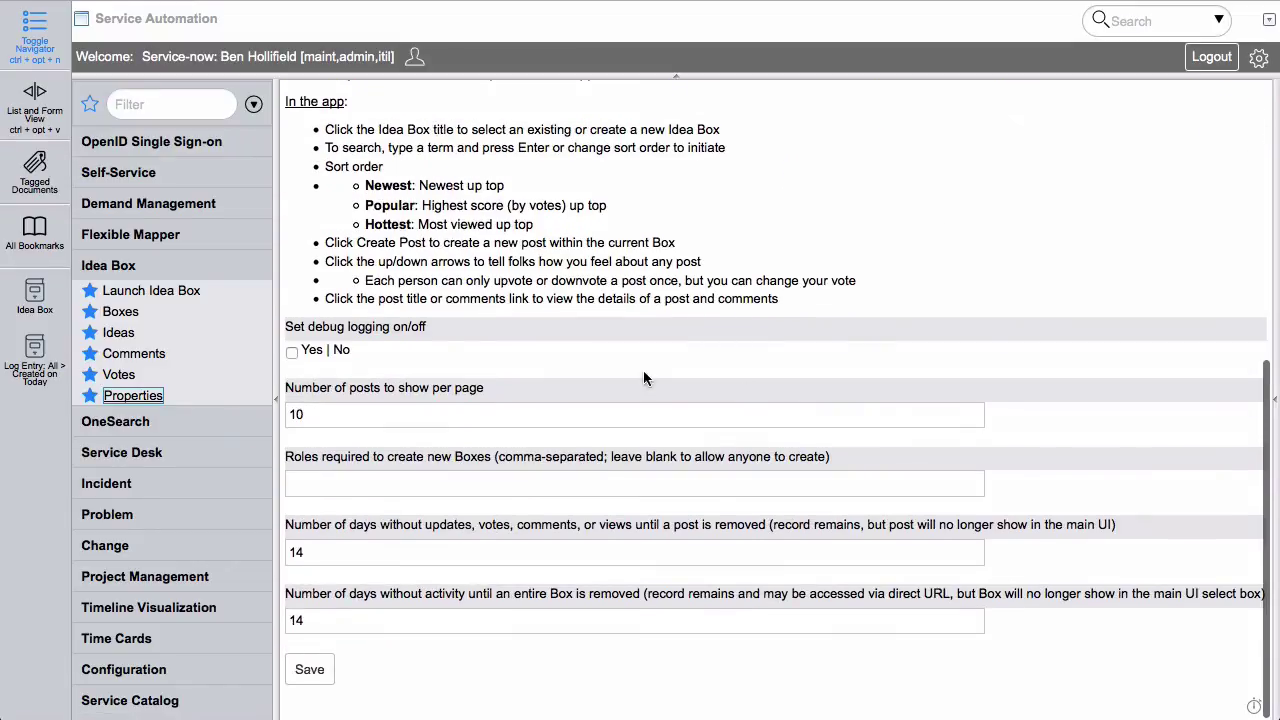
{"action": "left_click", "coordinate": [496, 480]}
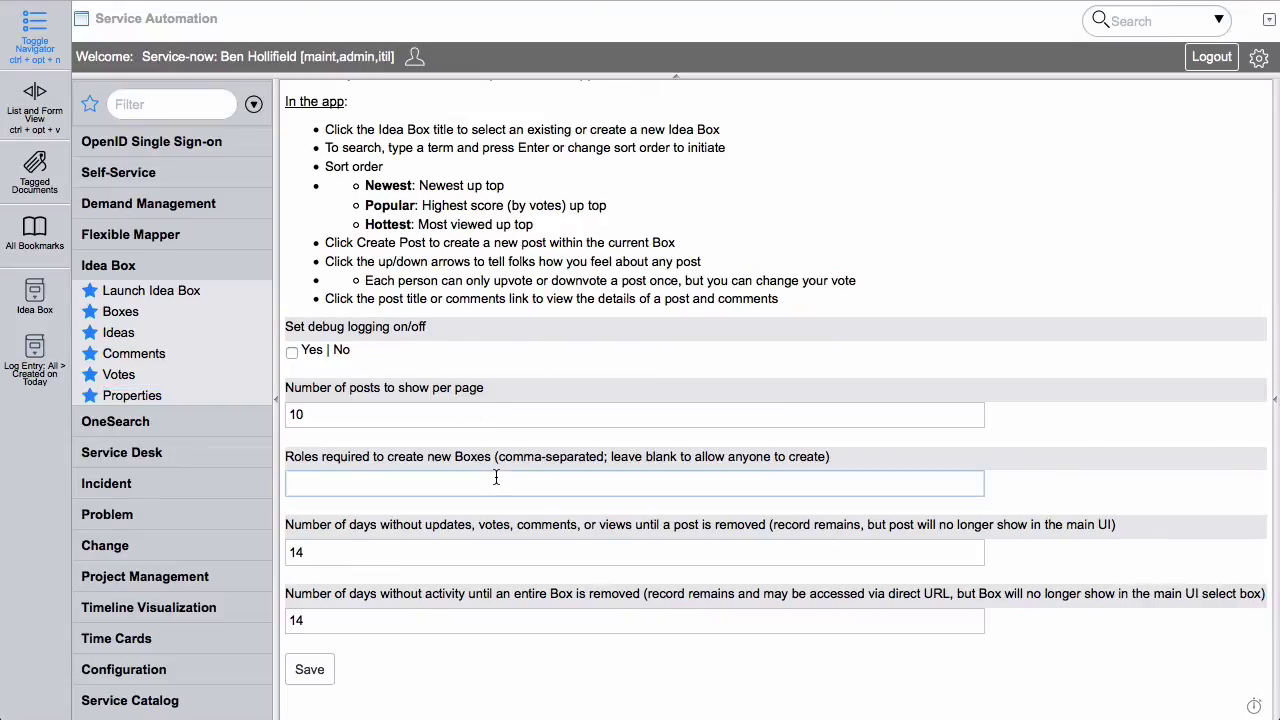
{"action": "left_click", "coordinate": [322, 545]}
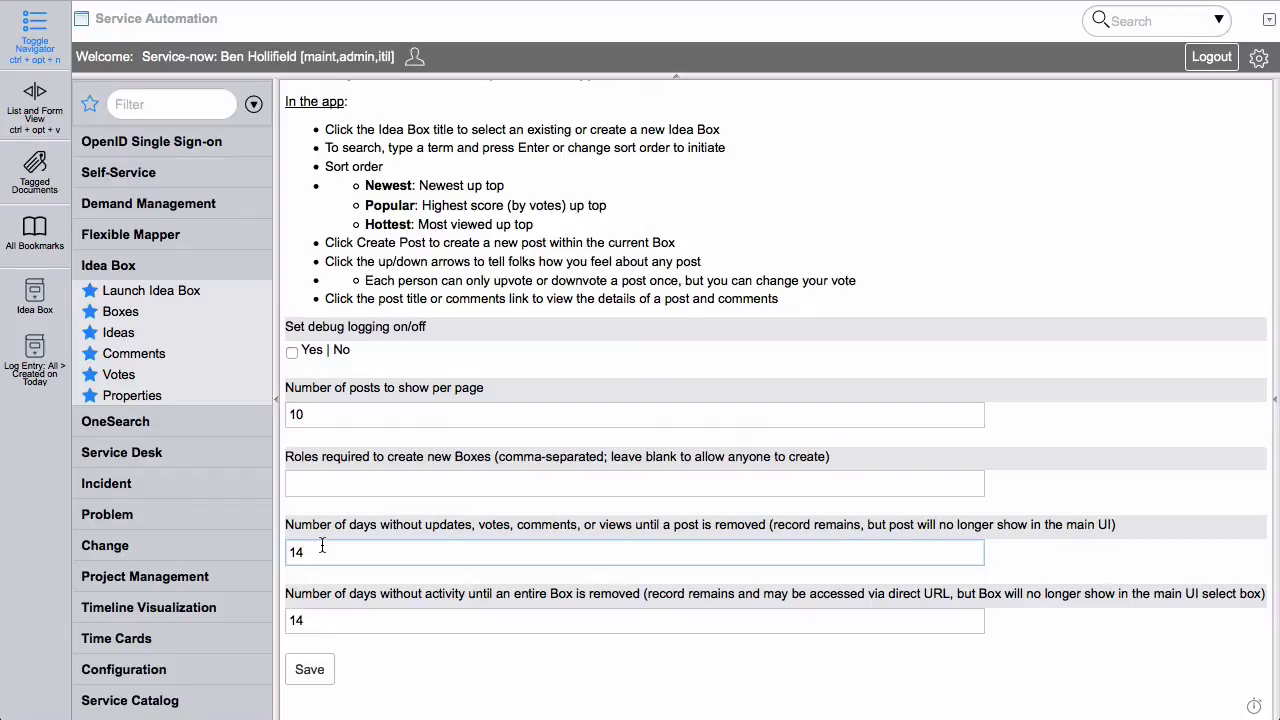
Relaunch the Idea Box, switch to the Fred Luddy AMA box, and sort its posts by Hottest
{"action": "left_click", "coordinate": [168, 291]}
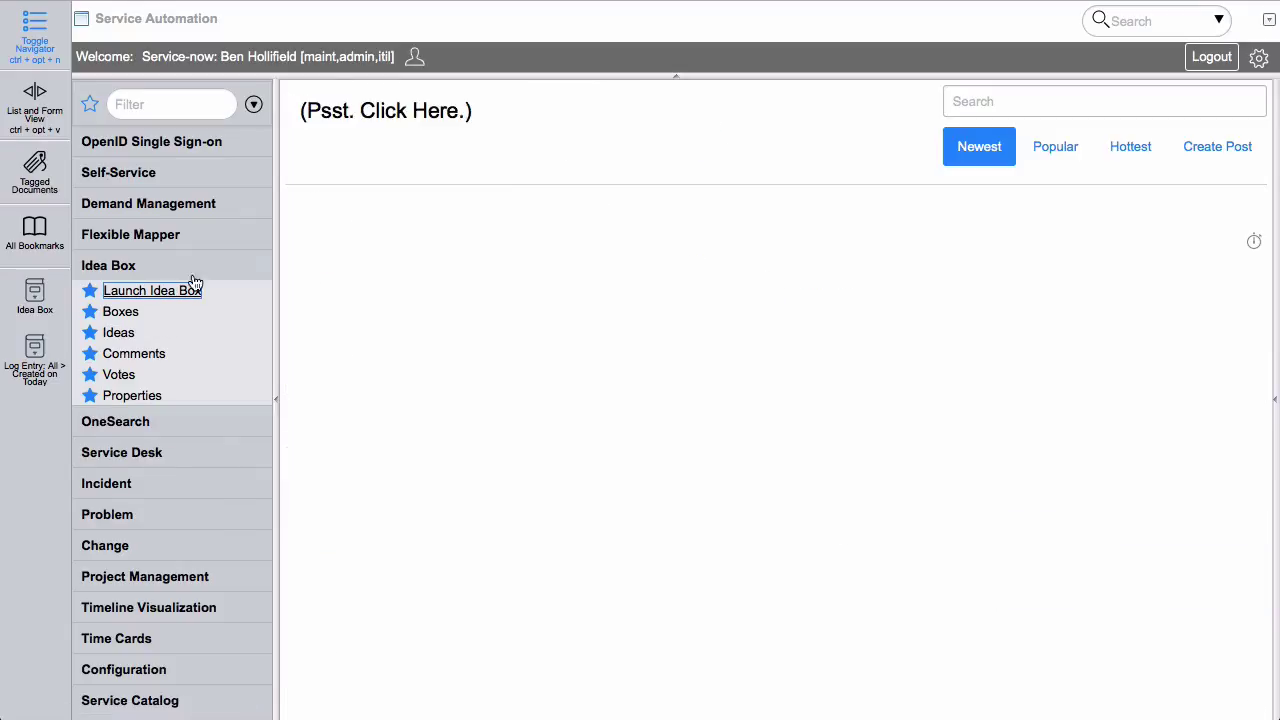
{"action": "left_click", "coordinate": [445, 116]}
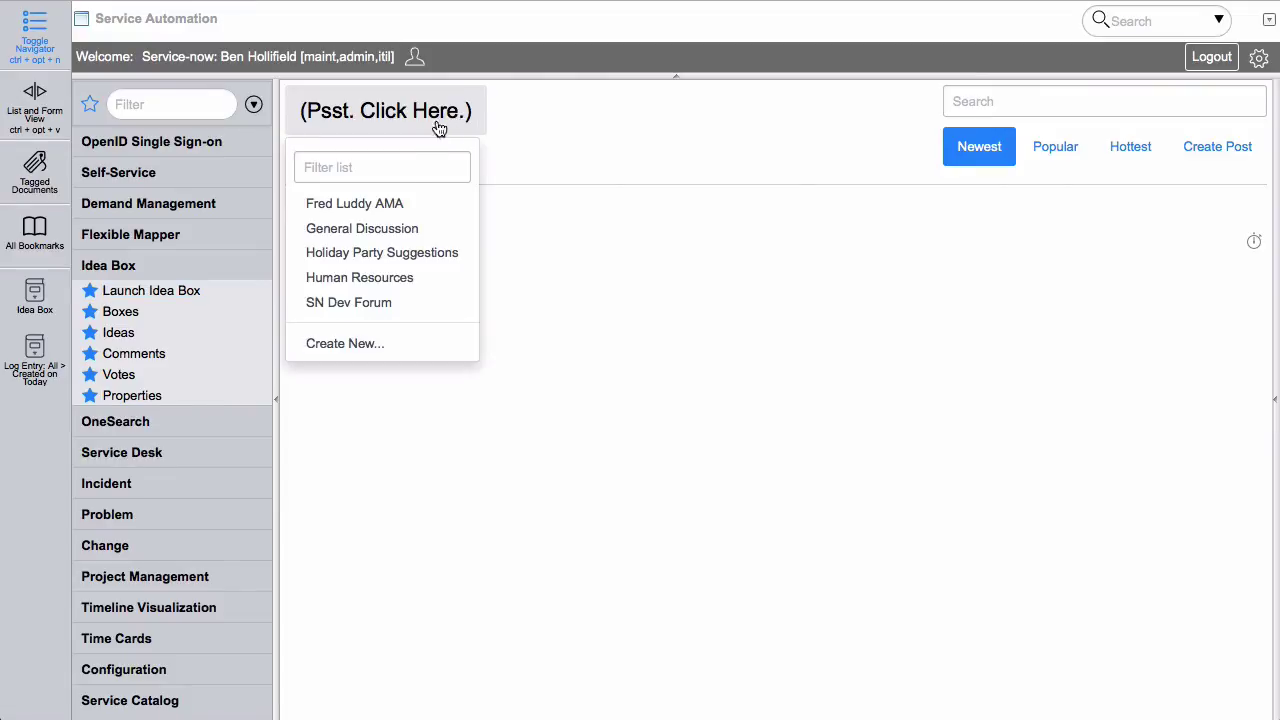
{"action": "left_click", "coordinate": [398, 203]}
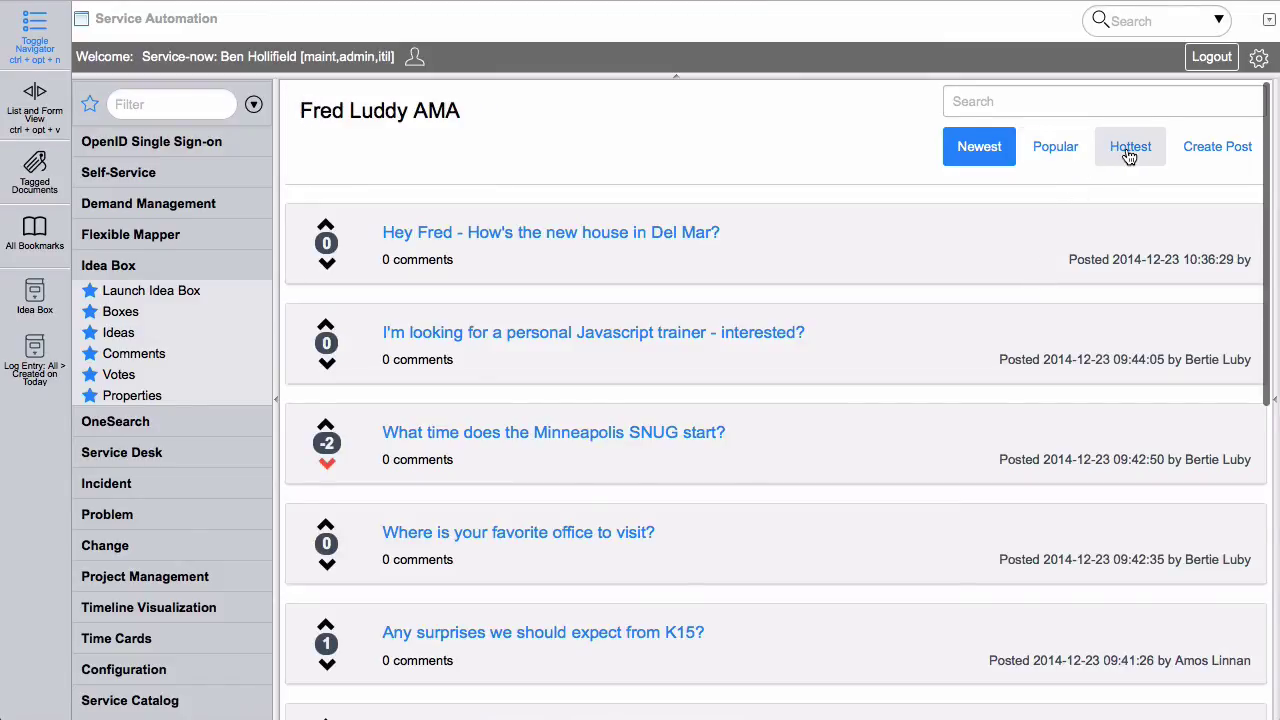
{"action": "left_click", "coordinate": [1128, 152]}
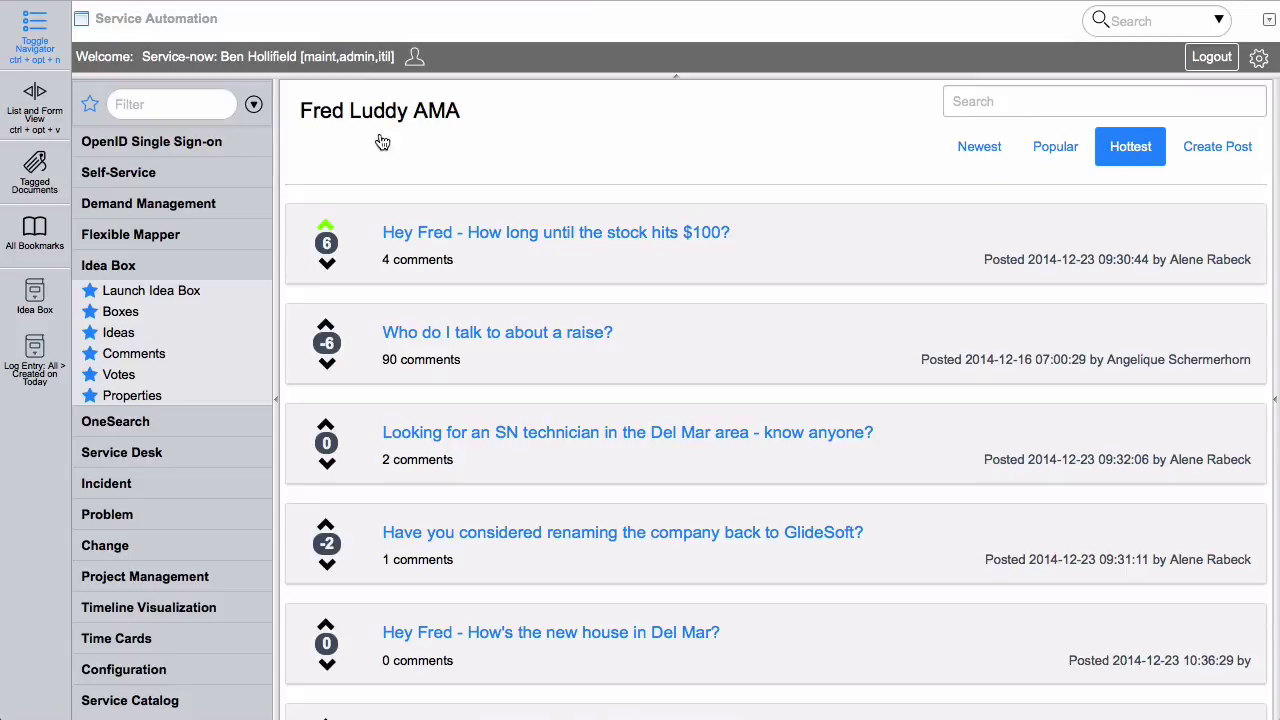
{"action": "left_click", "coordinate": [347, 111]}
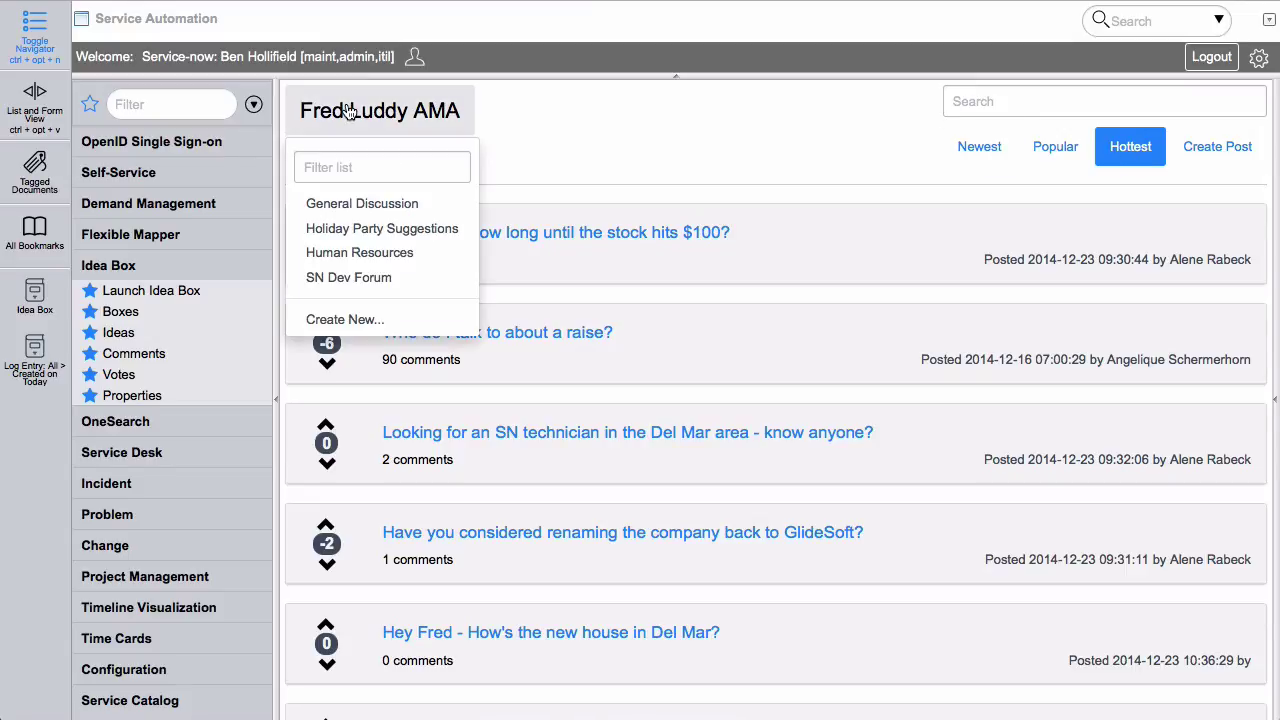